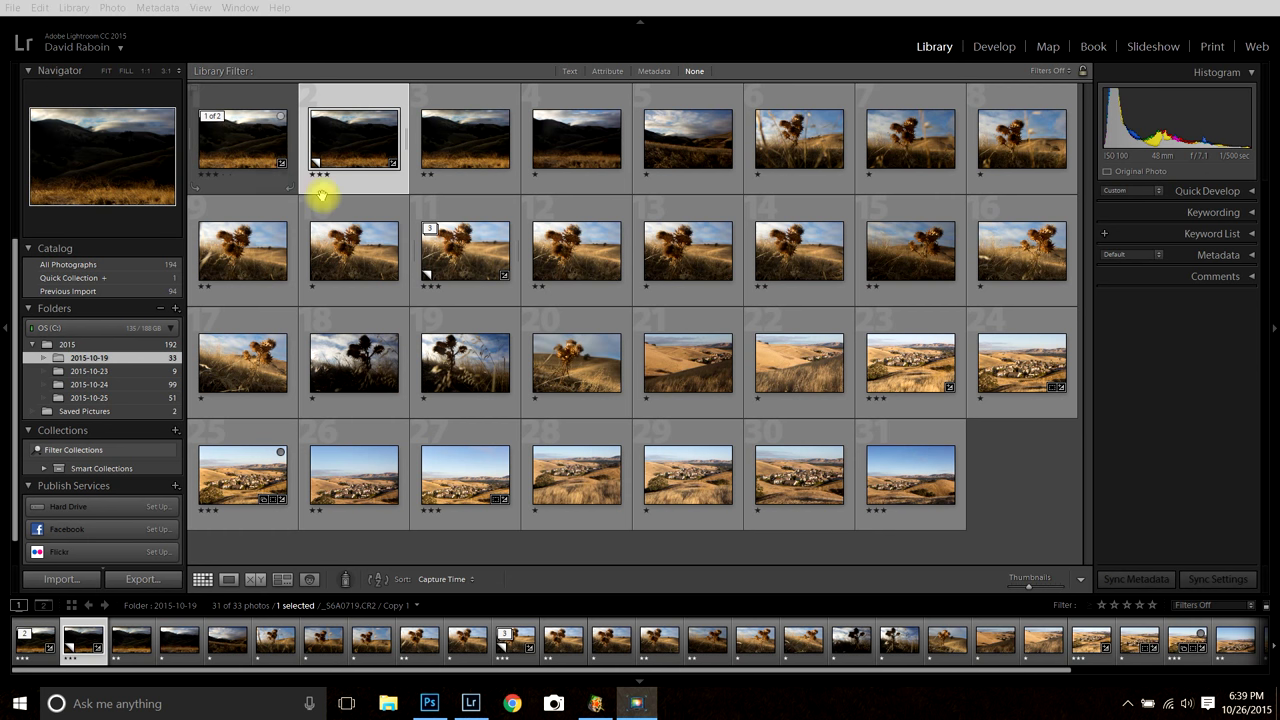
Enlarge the photo in Loupe view and step through the shoot's frames, ending on hillside _S6A0723.CR2
left_click(229, 579)
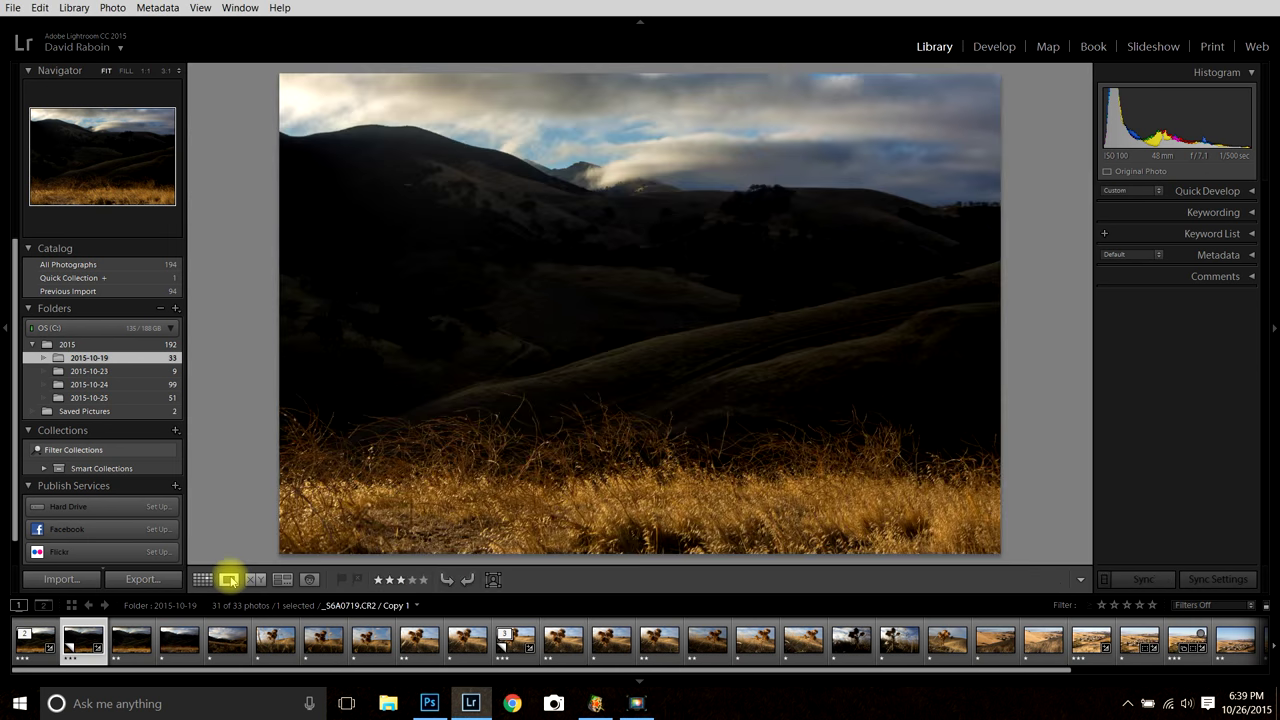
key("Right")
key("Right")
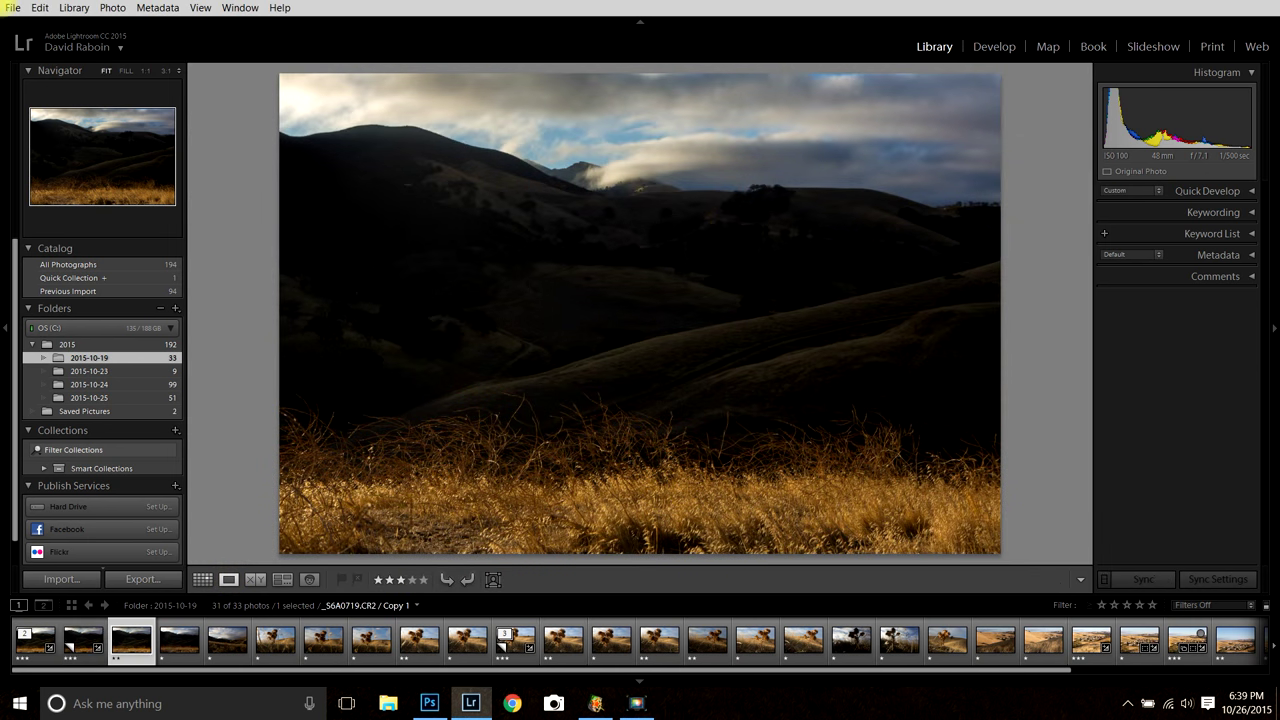
key("Right")
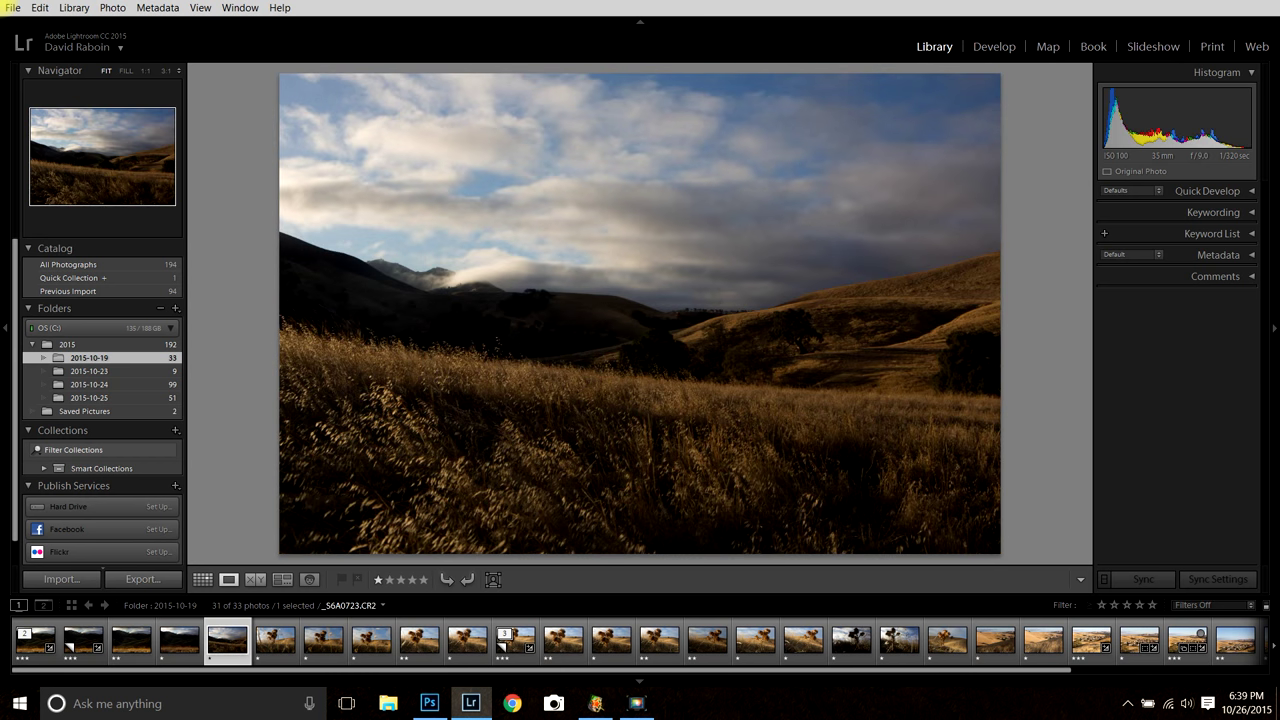
key("Right")
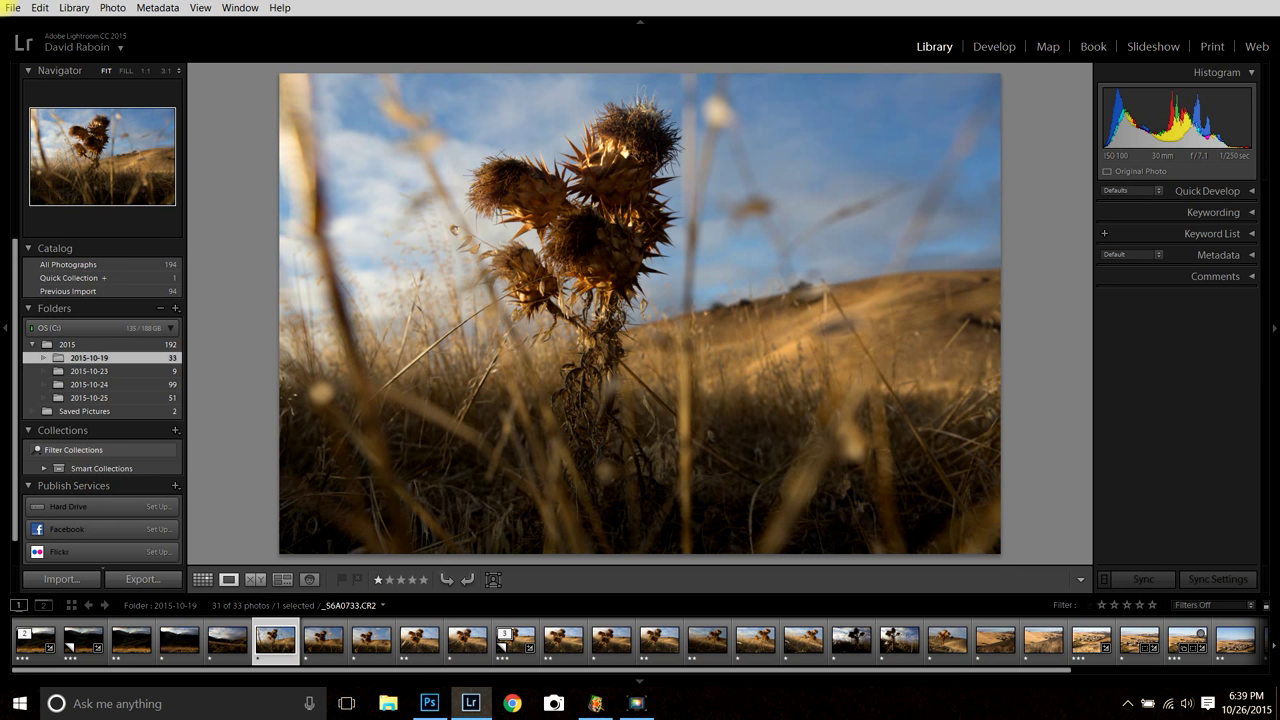
key("Left")
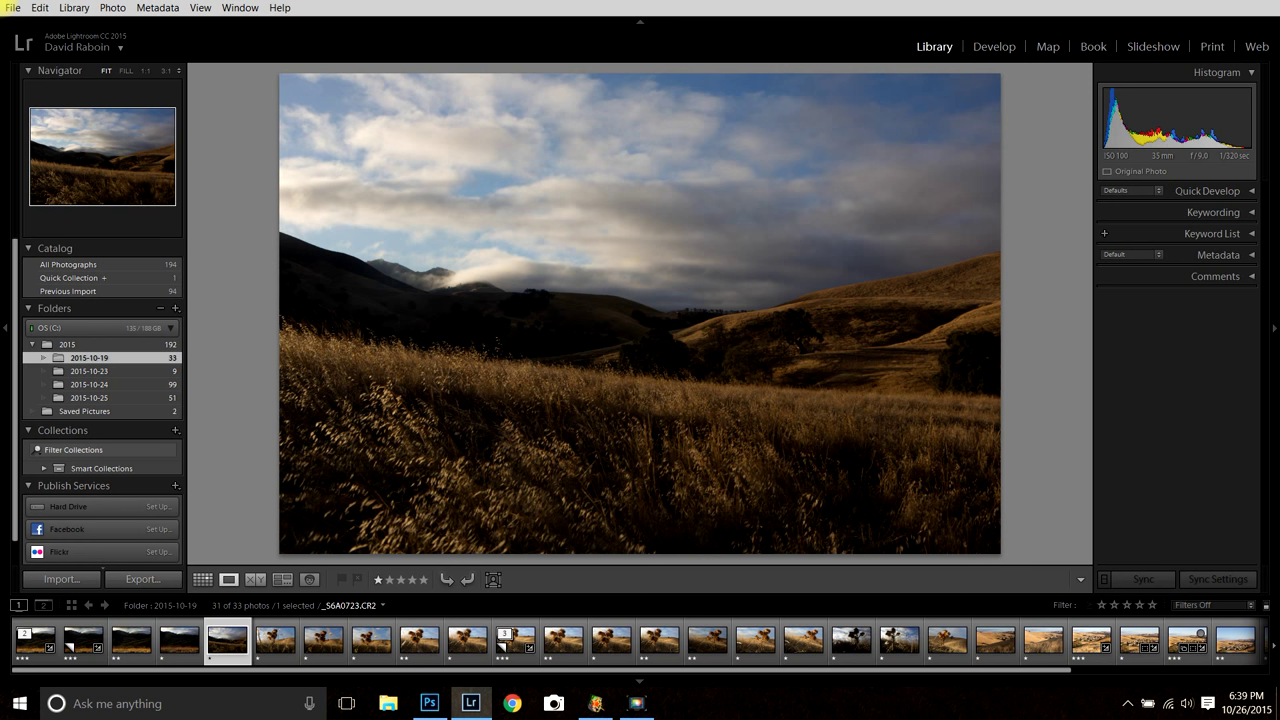
key("Left")
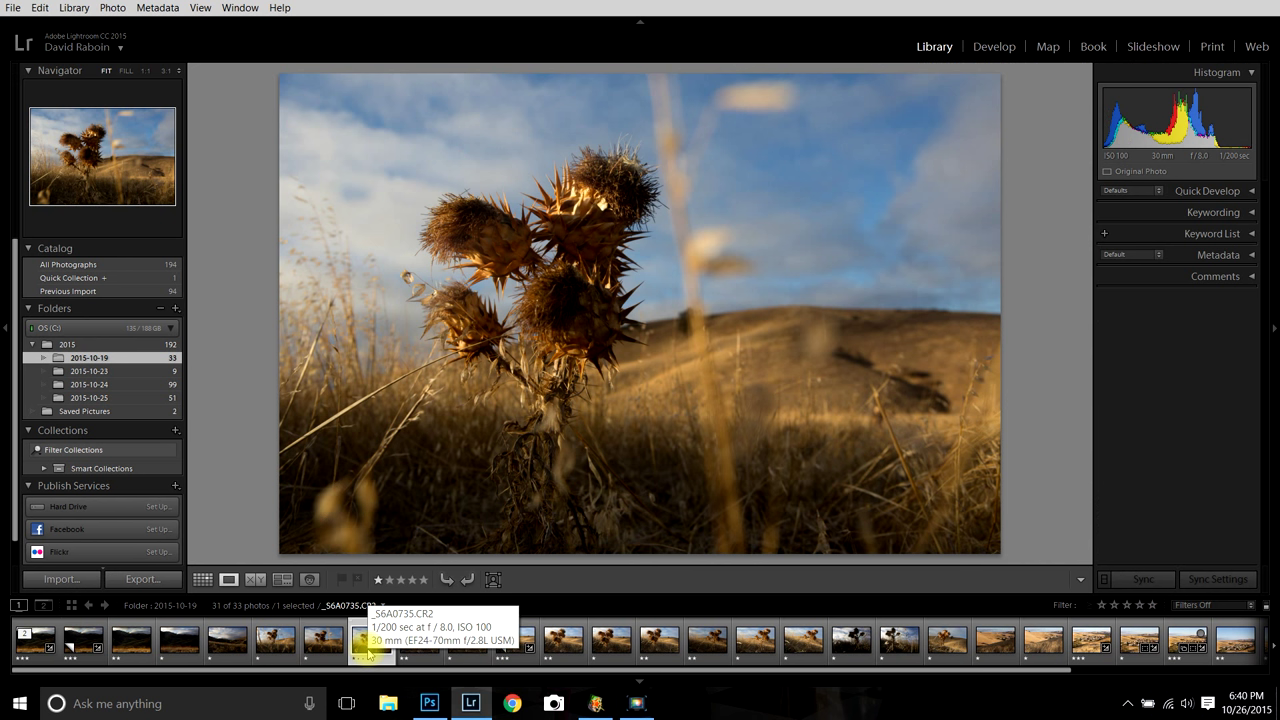
Browse the neighbouring thistle frames and settle on _S6A0738.CR2 (1/100 sec, f/10, ISO 100)
left_click(323, 645)
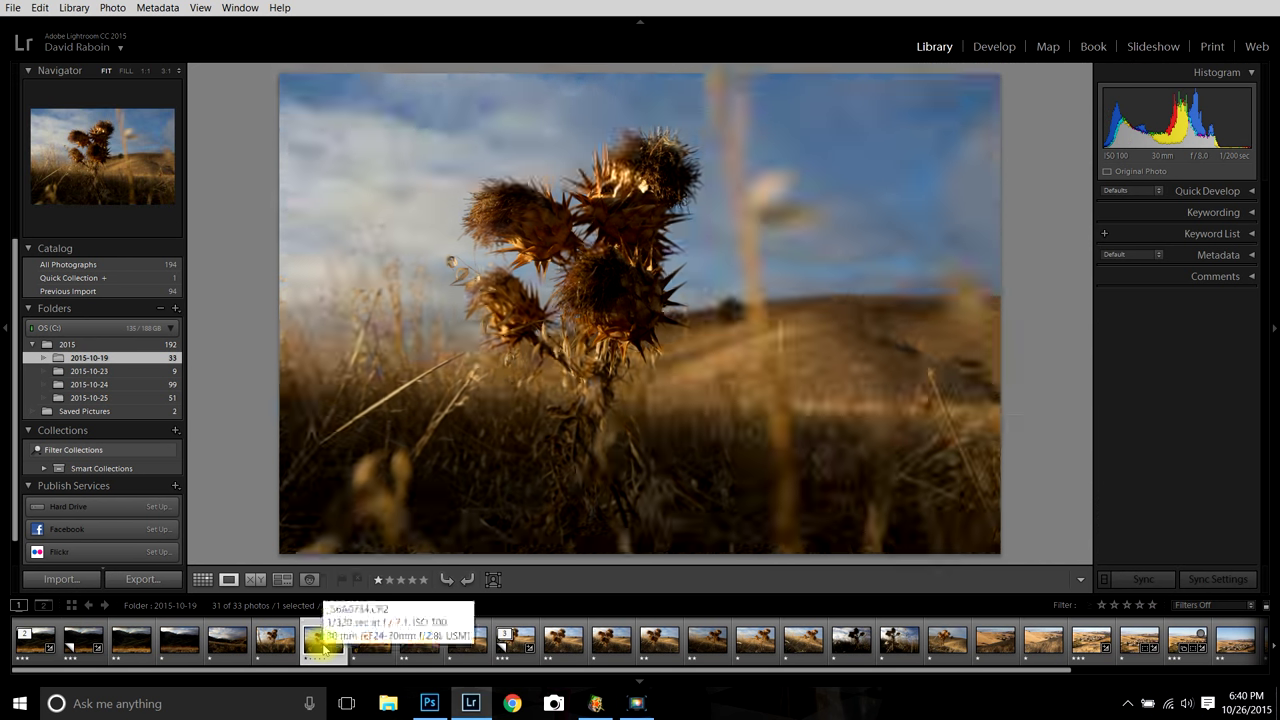
left_click(279, 648)
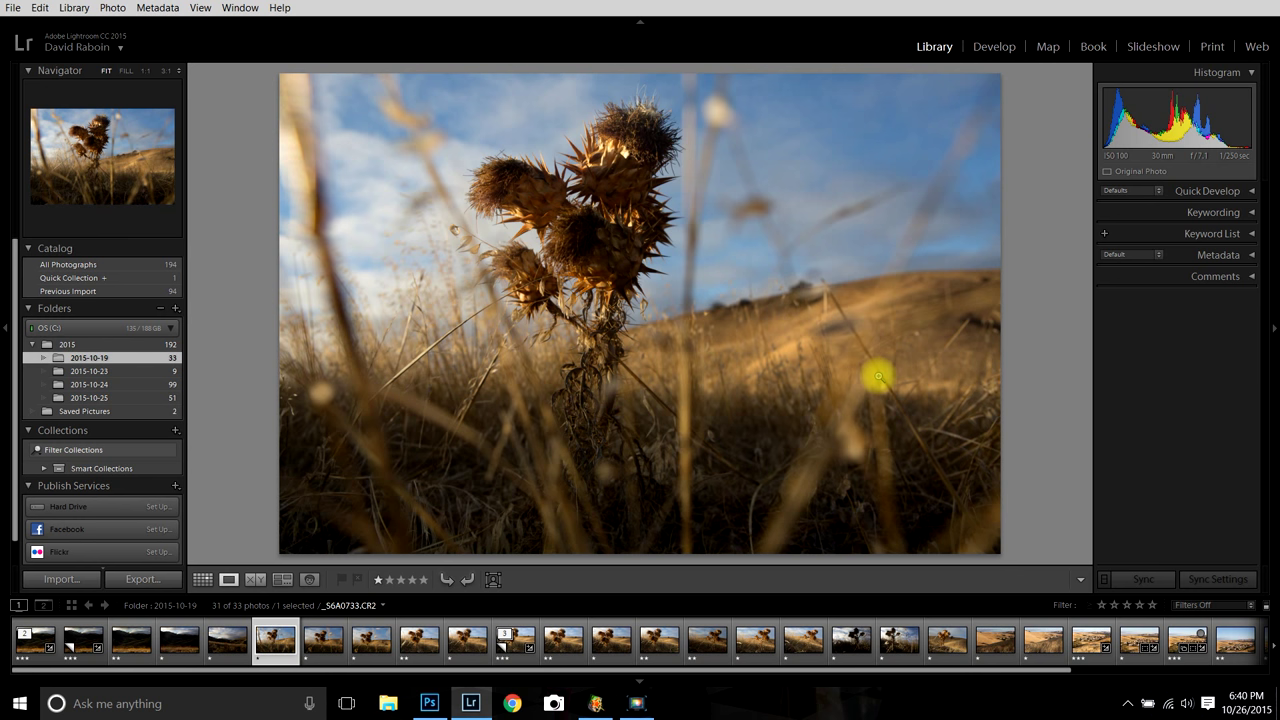
key("Right")
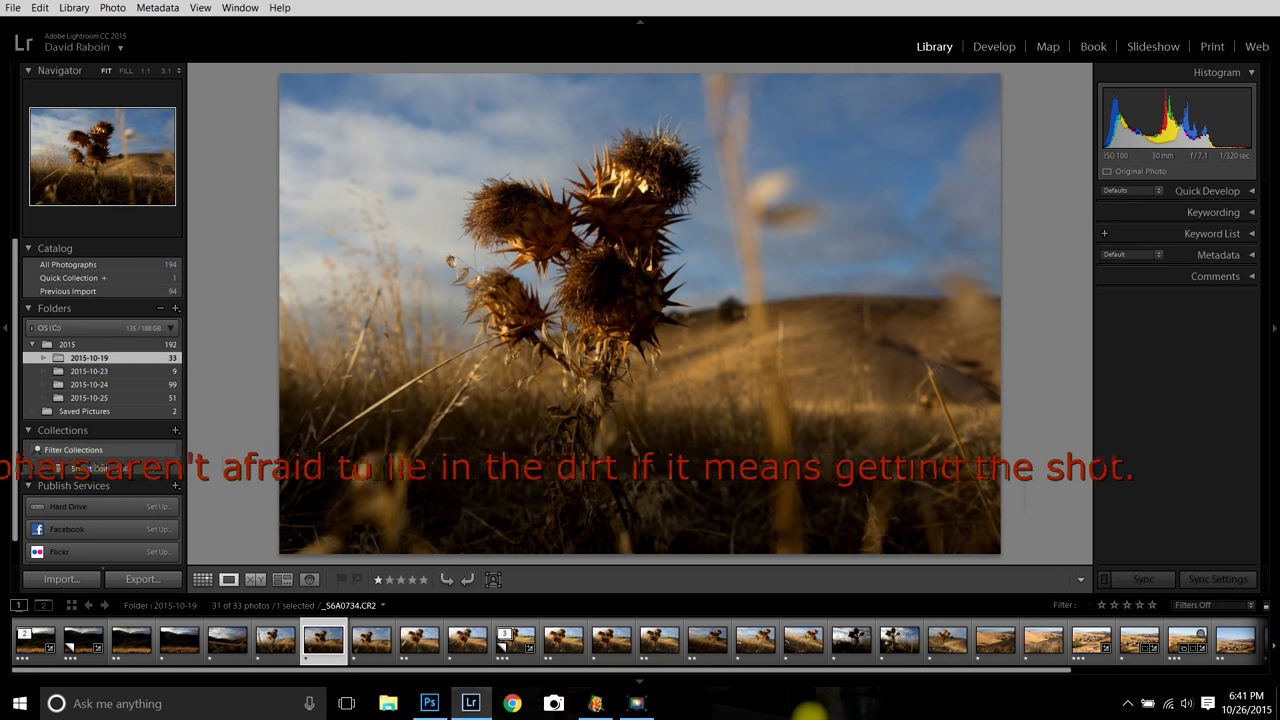
key("Right")
key("Right")
key("Right")
key("Right")
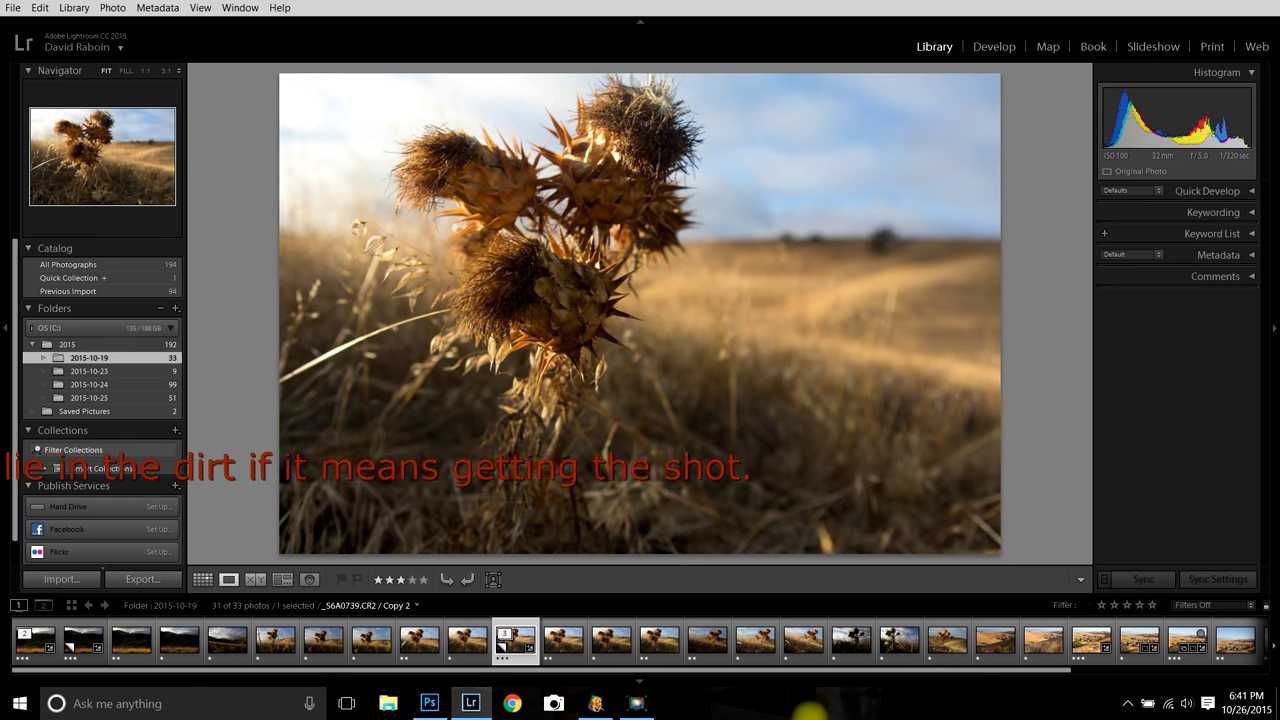
key("Left")
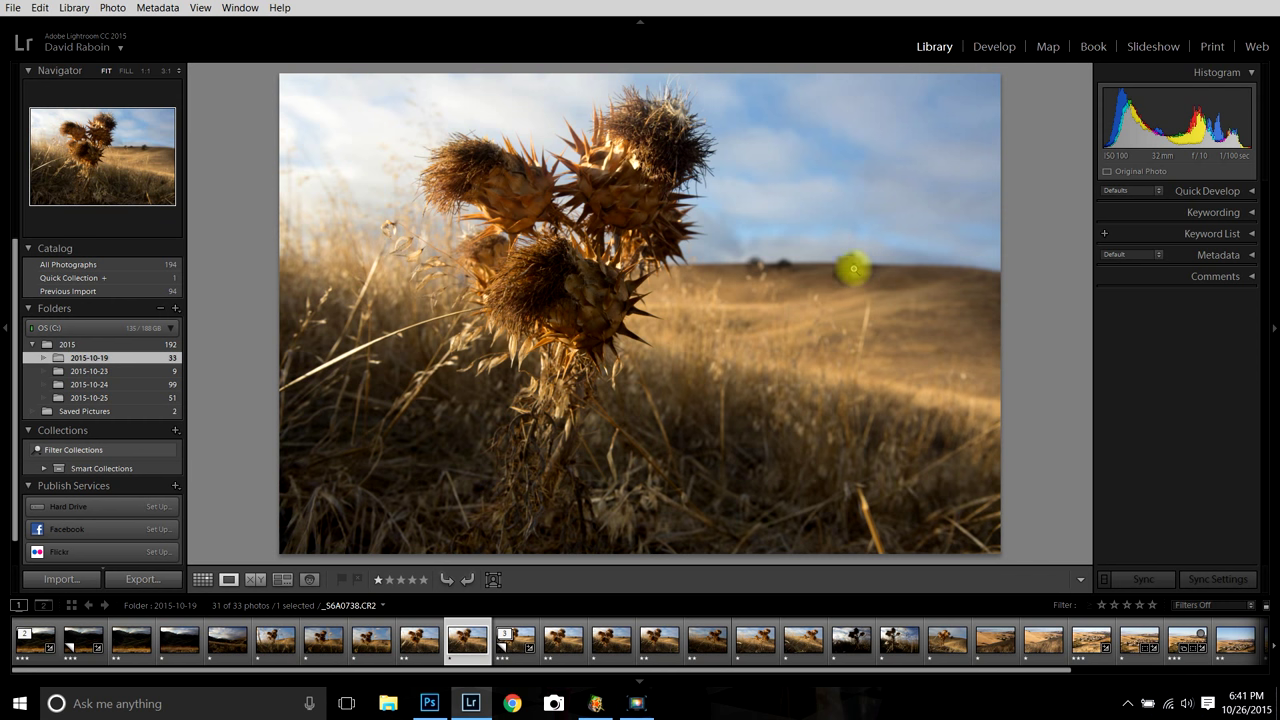
Zoom in to check background detail, then show the Info 2 exposure and lens overlay
left_click(853, 267)
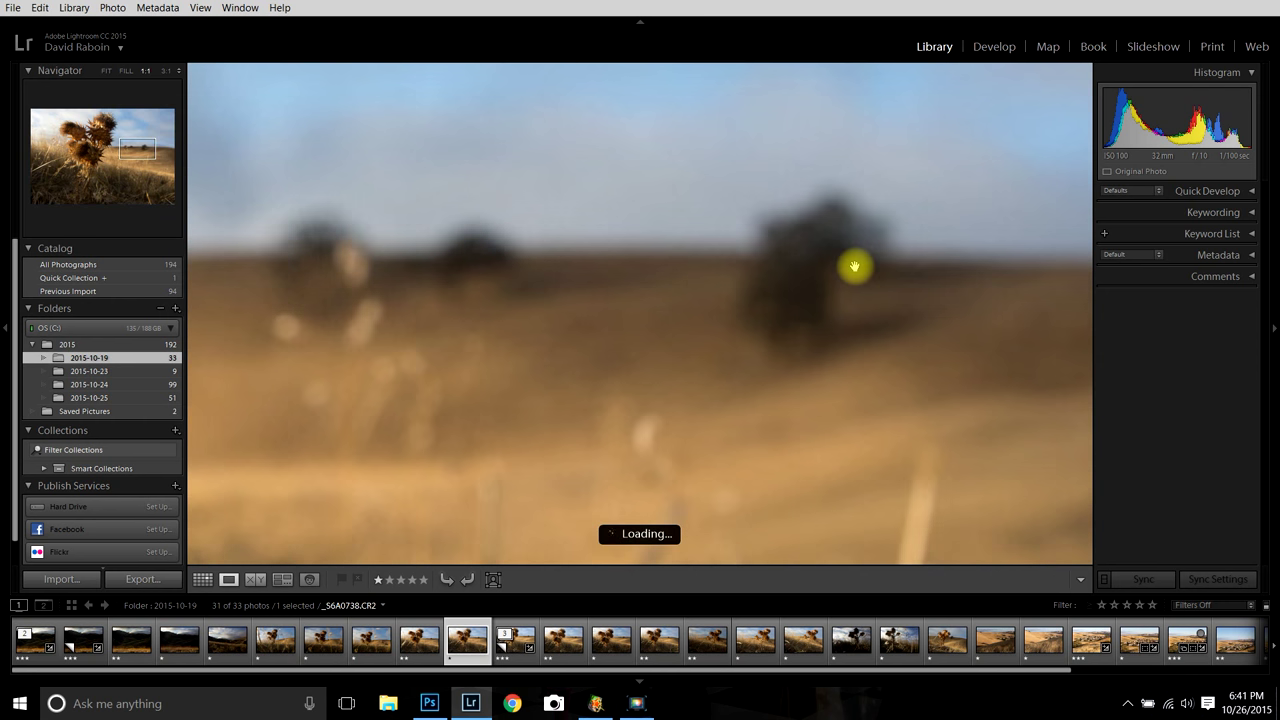
left_click(781, 288)
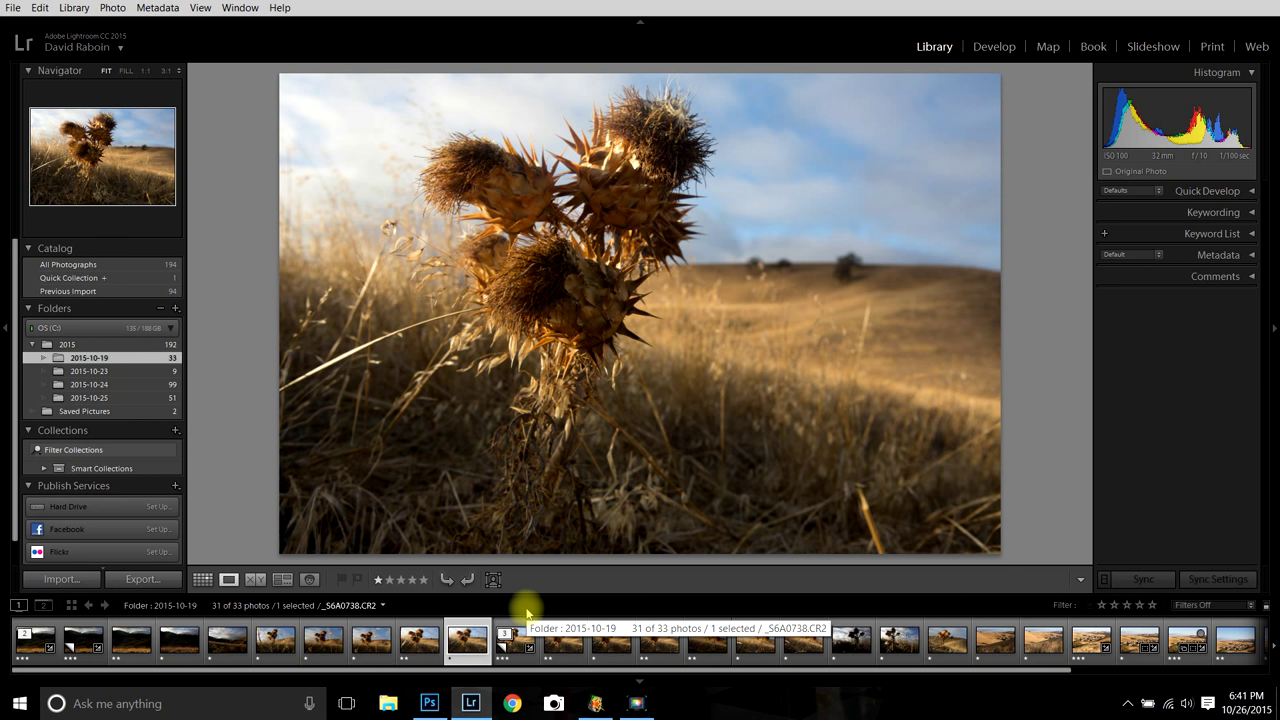
key("i")
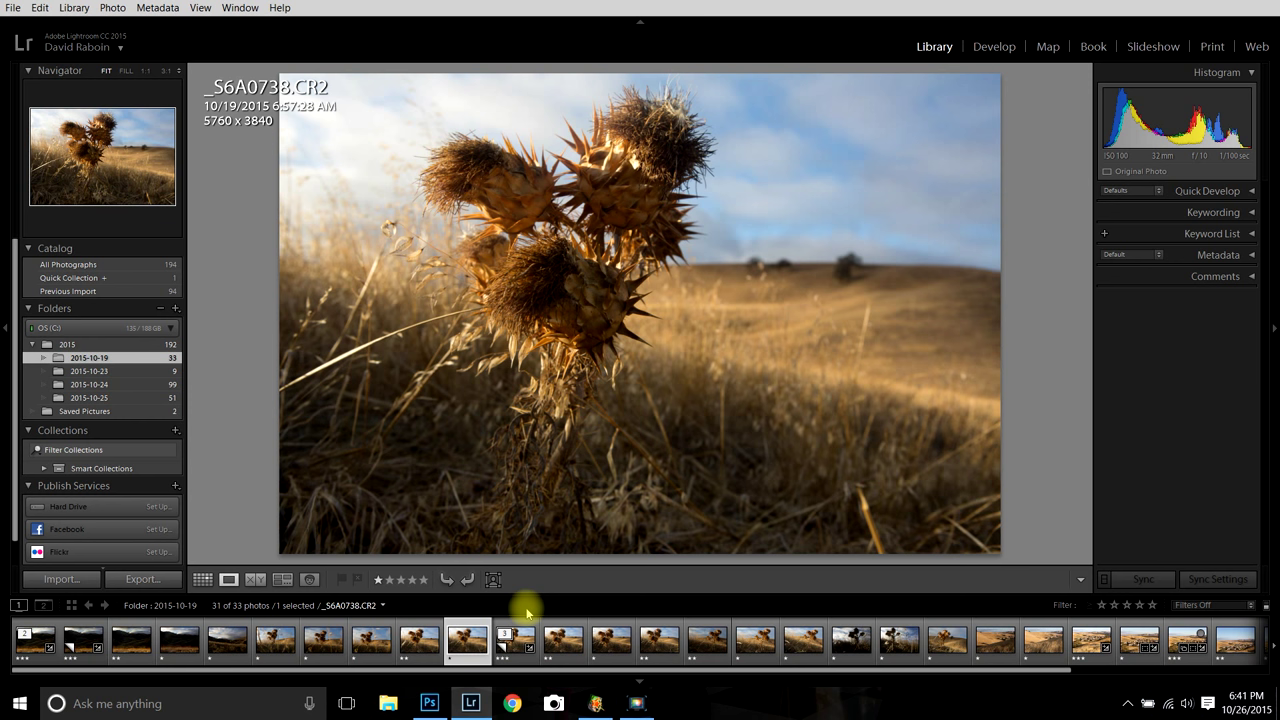
key("i")
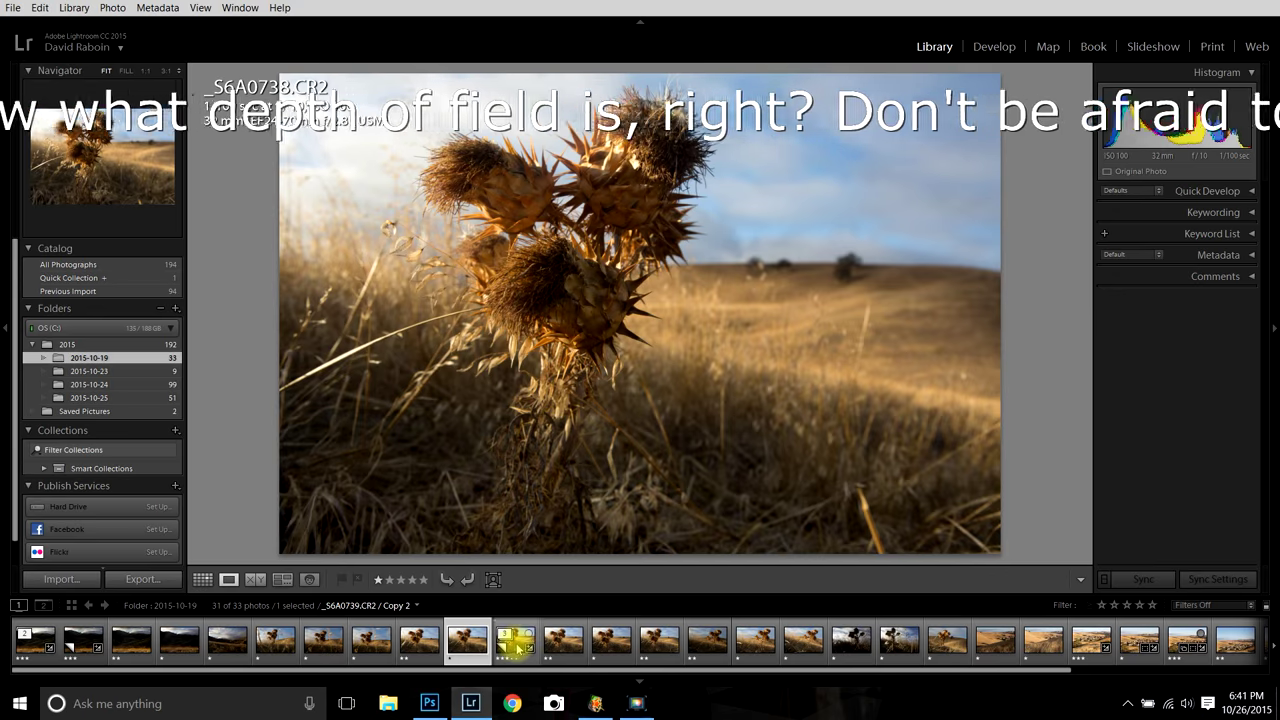
Compare with _S6A0739 Copy 2, then view _S6A0740.CR2 at 1:1 on the thistle head
left_click(518, 645)
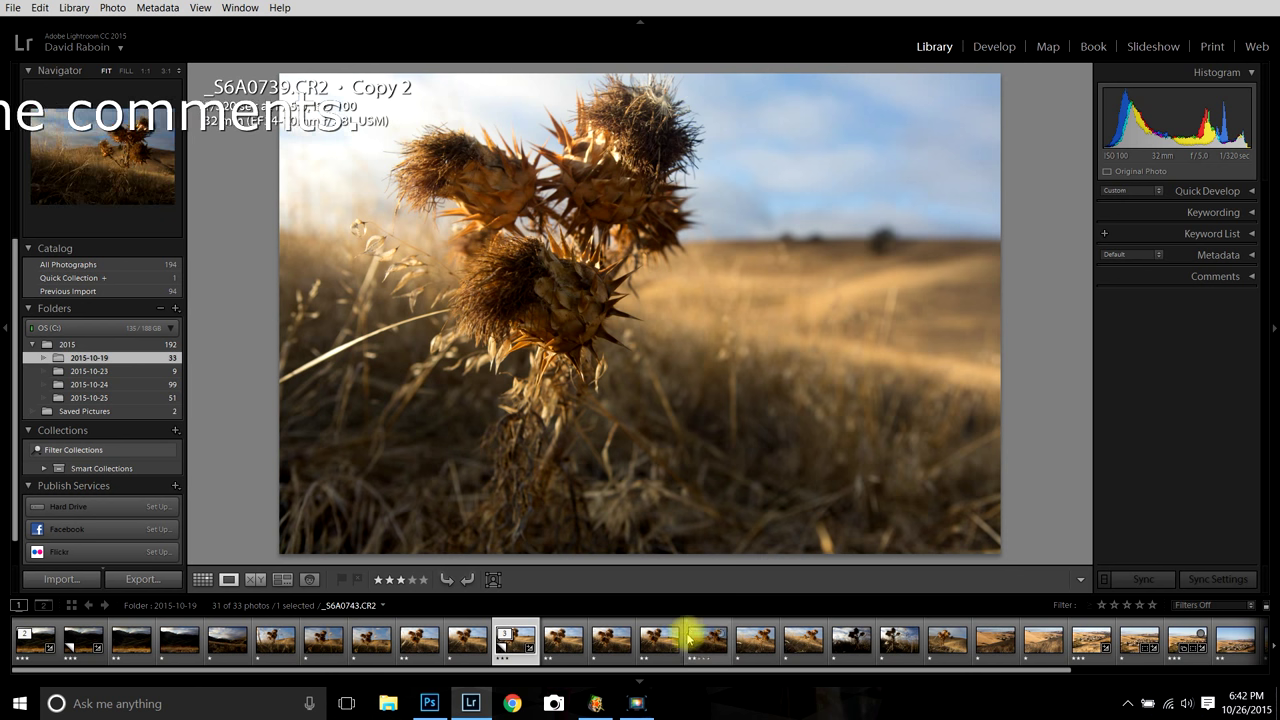
left_click(560, 645)
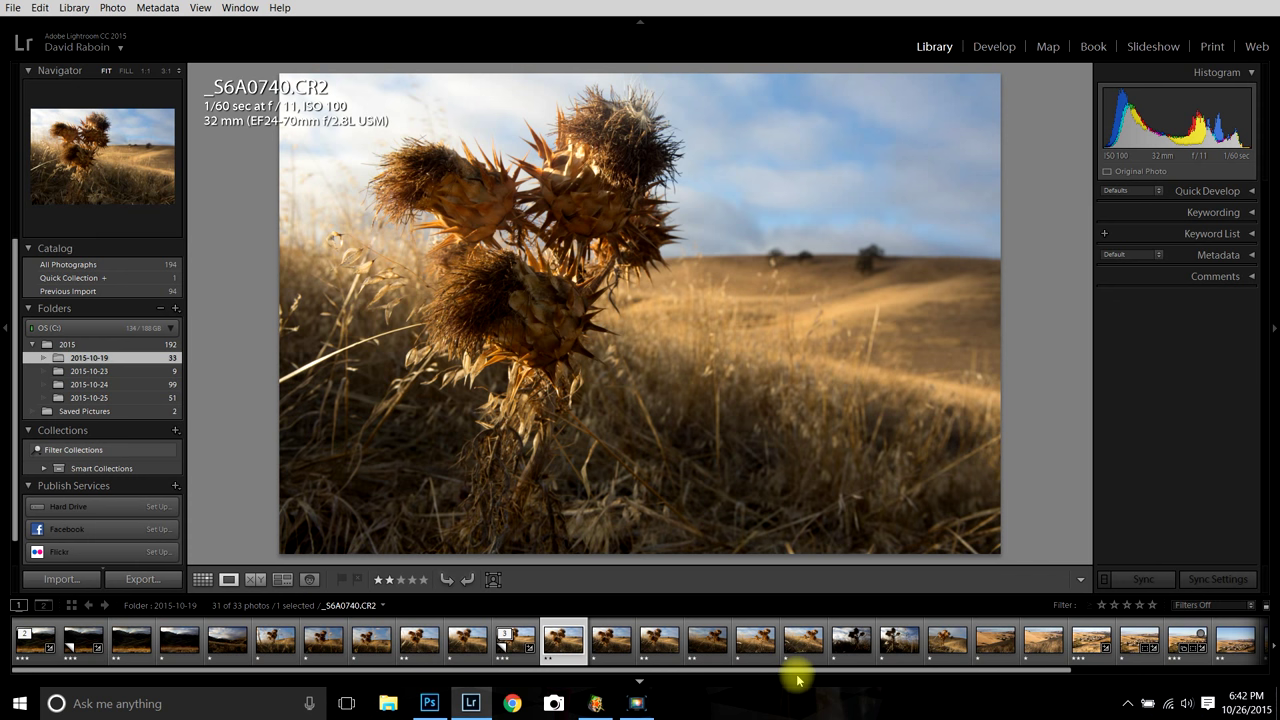
left_click(601, 182)
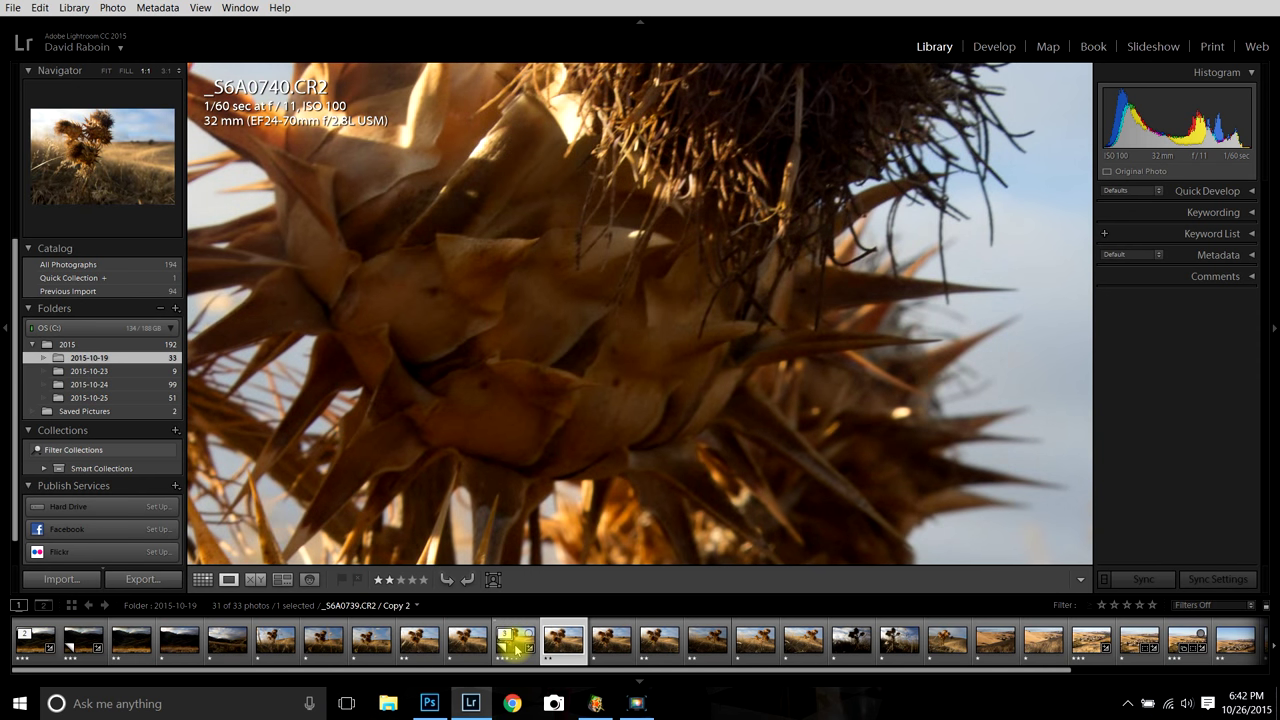
Inspect _S6A0739 Copy 2 at 1:1 across the thistle spikes, then fit the whole photo
left_click(523, 645)
left_click(517, 466)
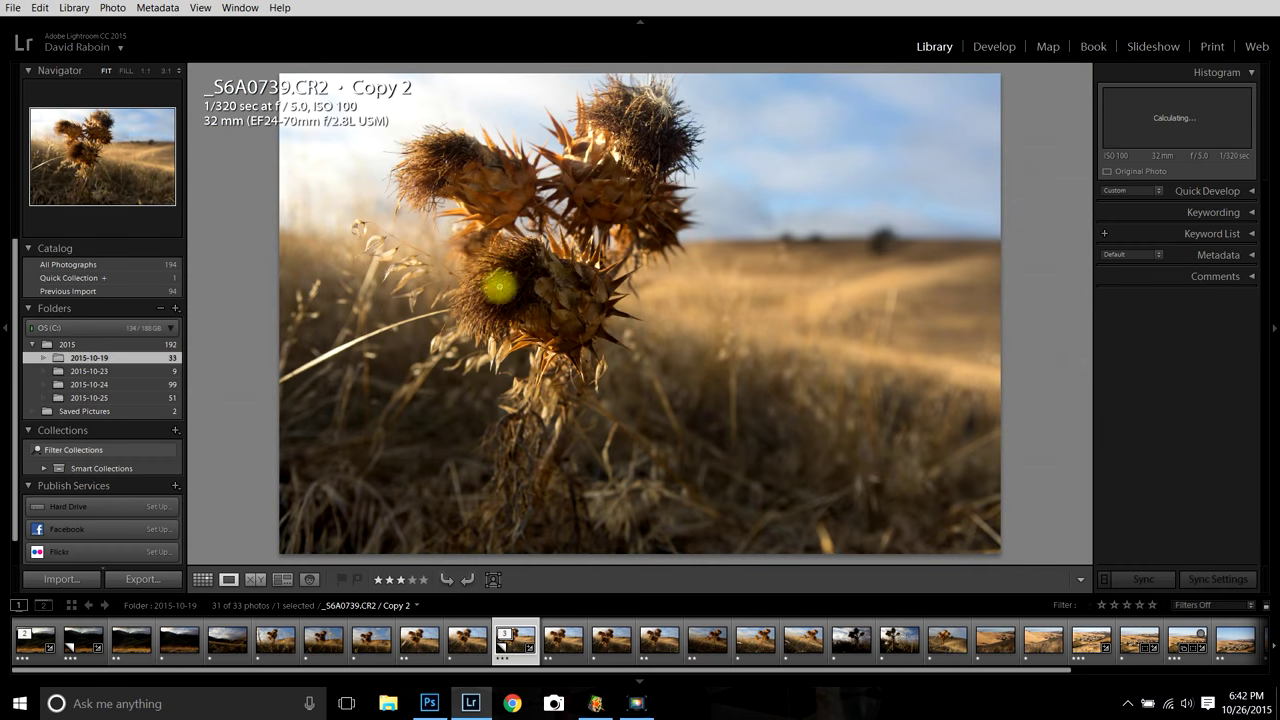
left_click(537, 283)
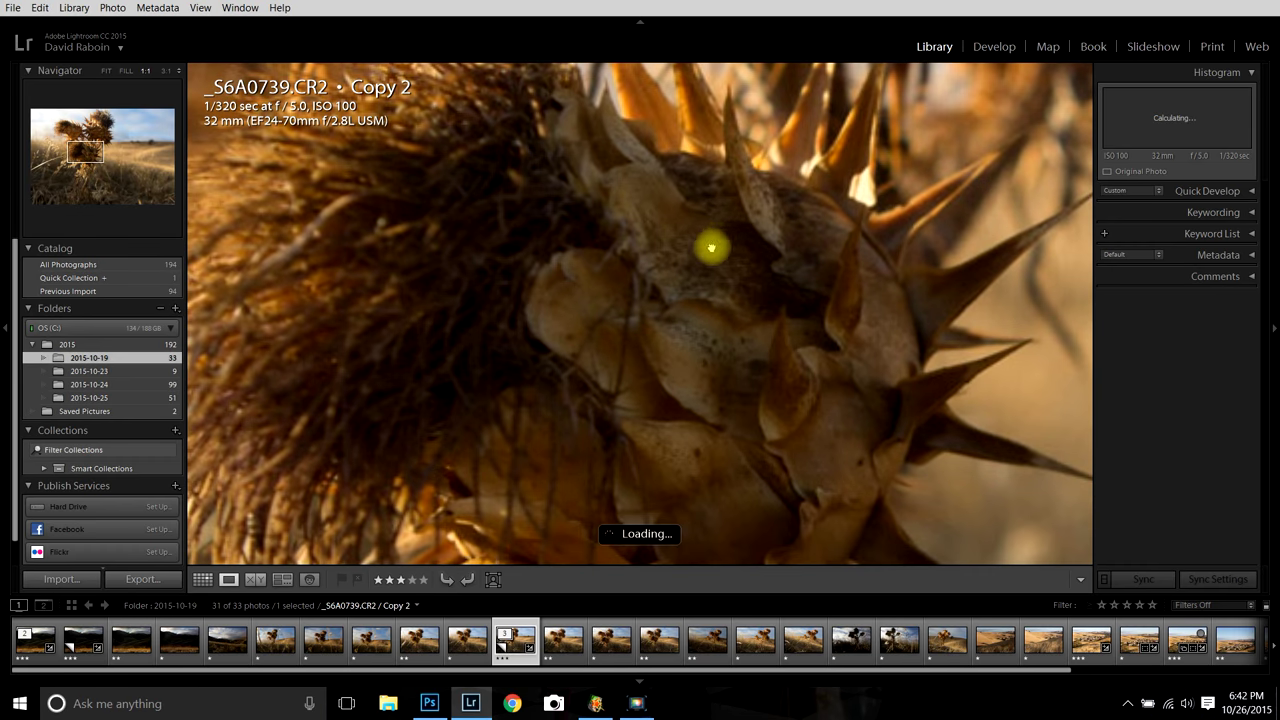
left_click_drag(711, 246, 745, 368)
left_click(634, 437)
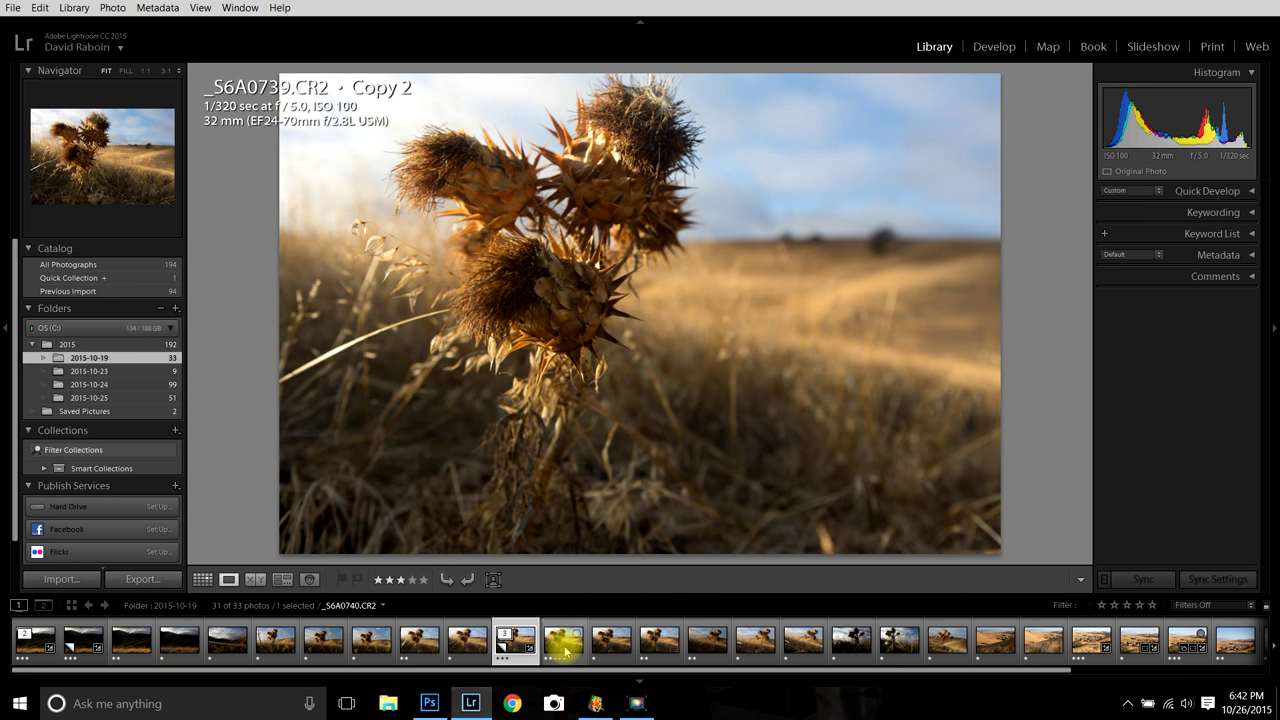
Check _S6A0740's thistle sharpness at 1:1, then return to the full view
left_click(565, 648)
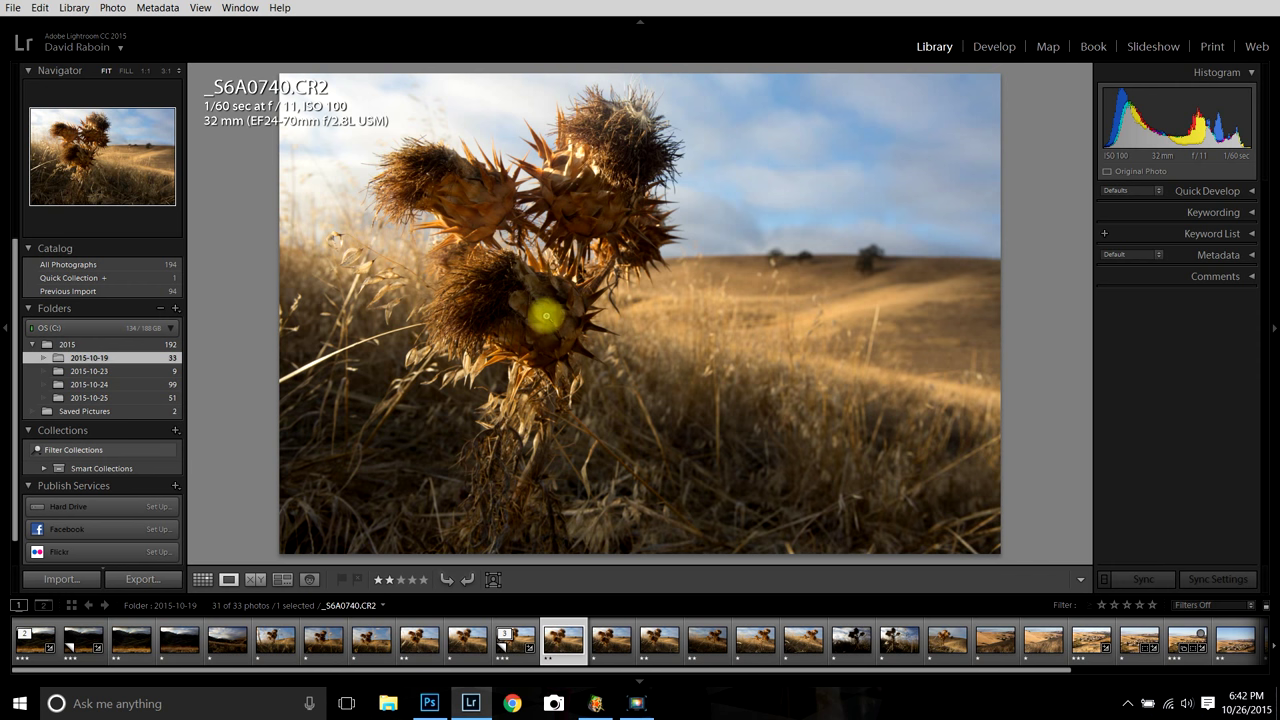
left_click(546, 318)
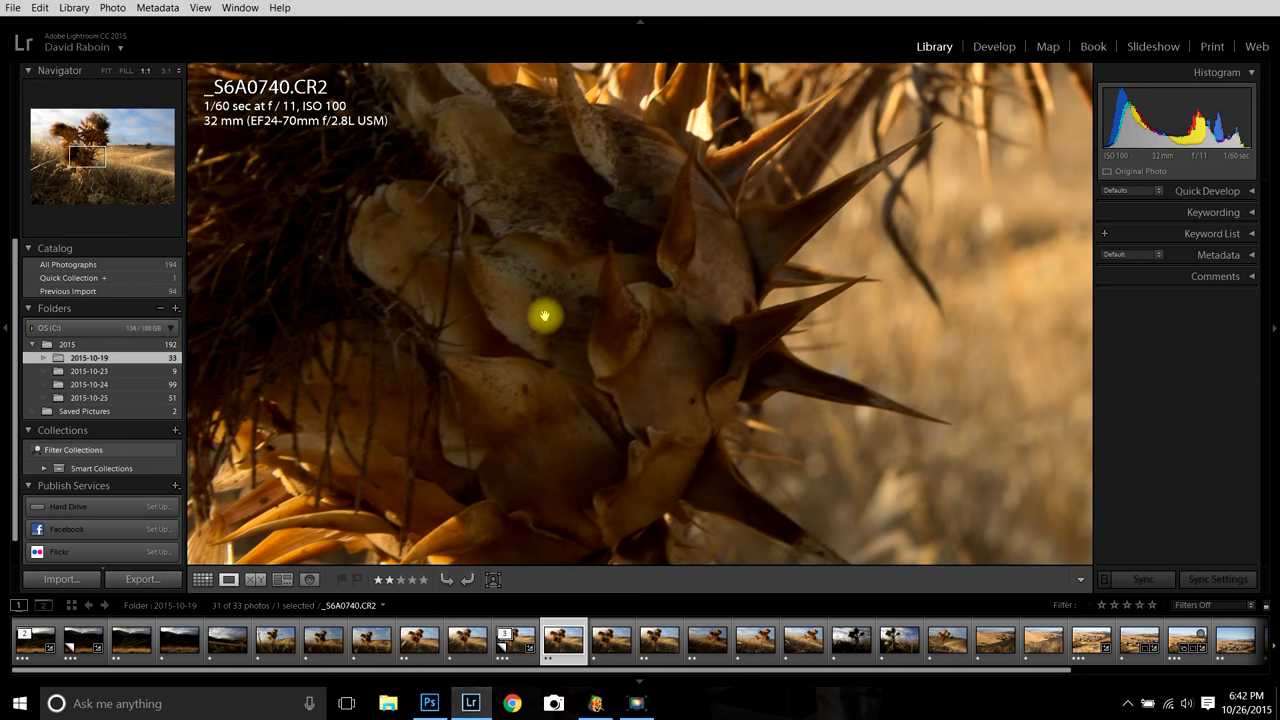
left_click(544, 317)
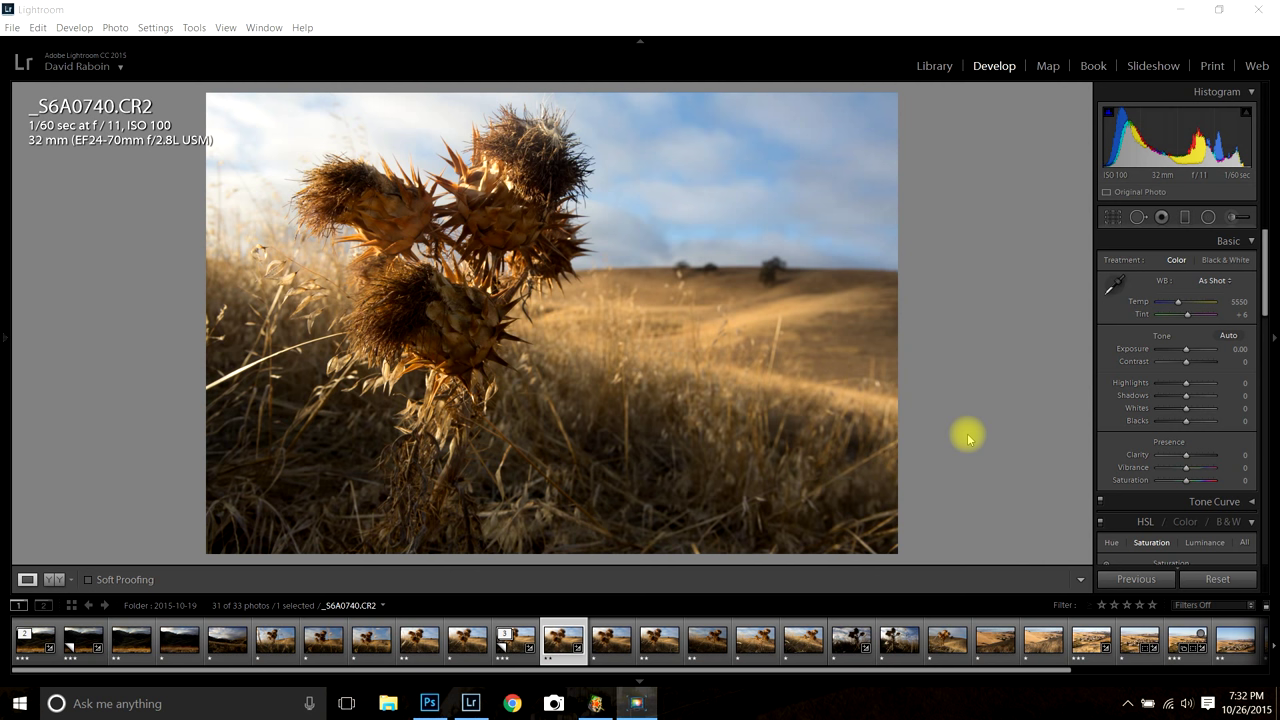
left_click(1219, 220)
left_click(1231, 219)
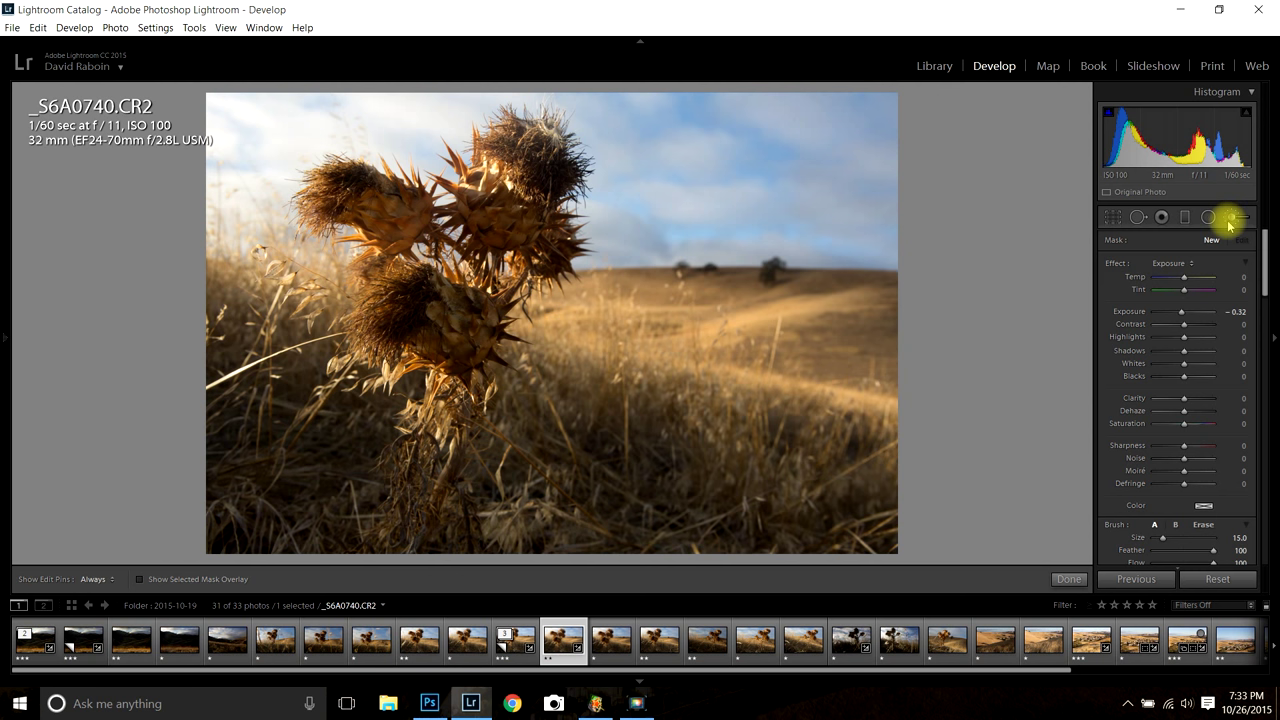
left_click(1231, 219)
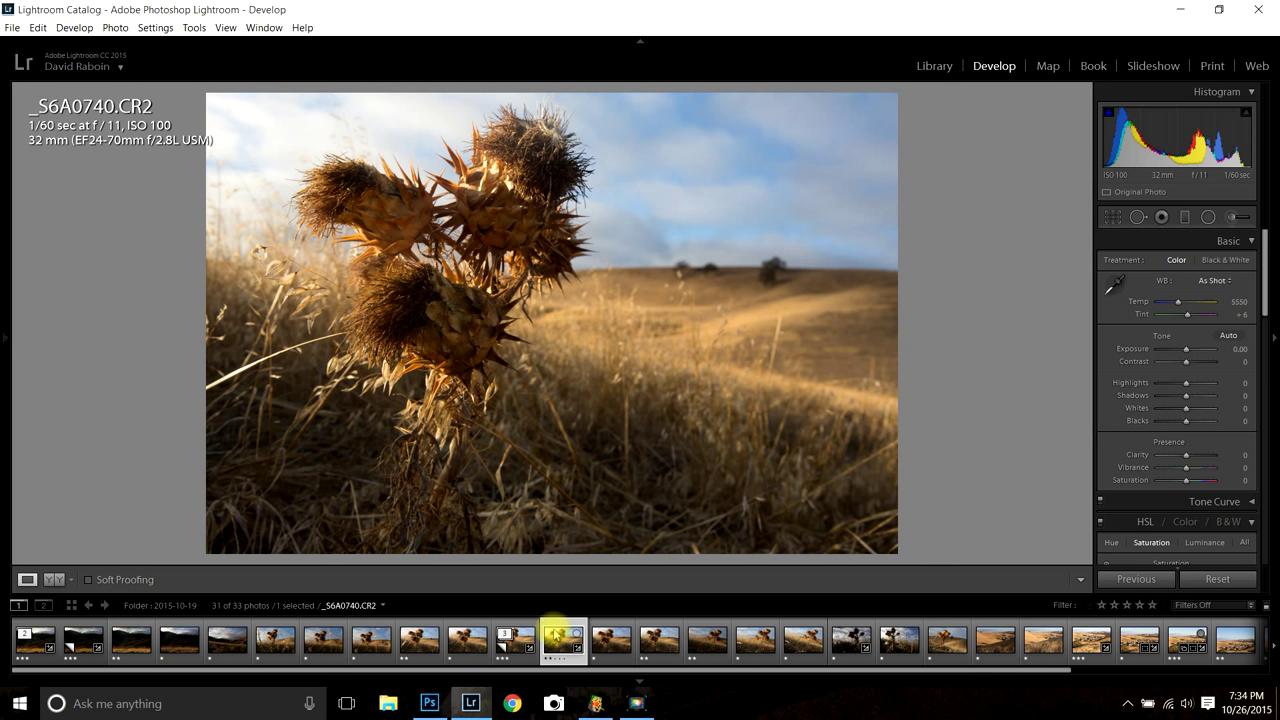
right_click(558, 655)
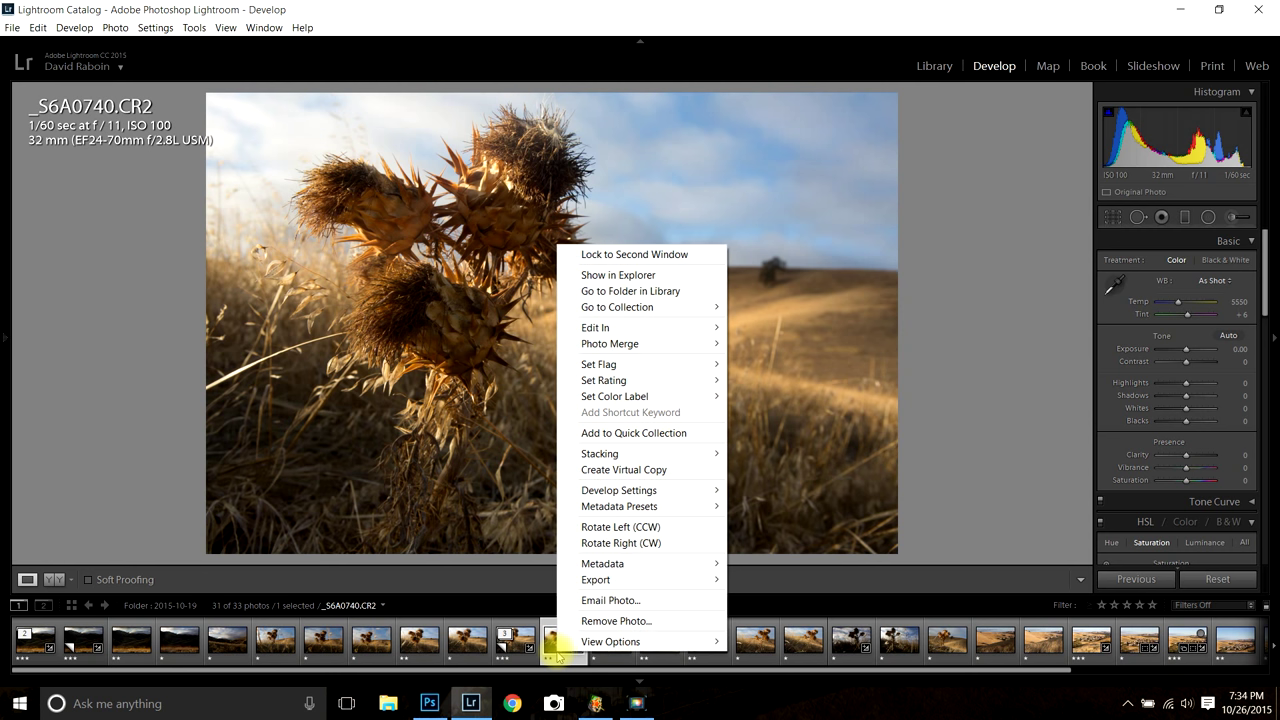
left_click(650, 470)
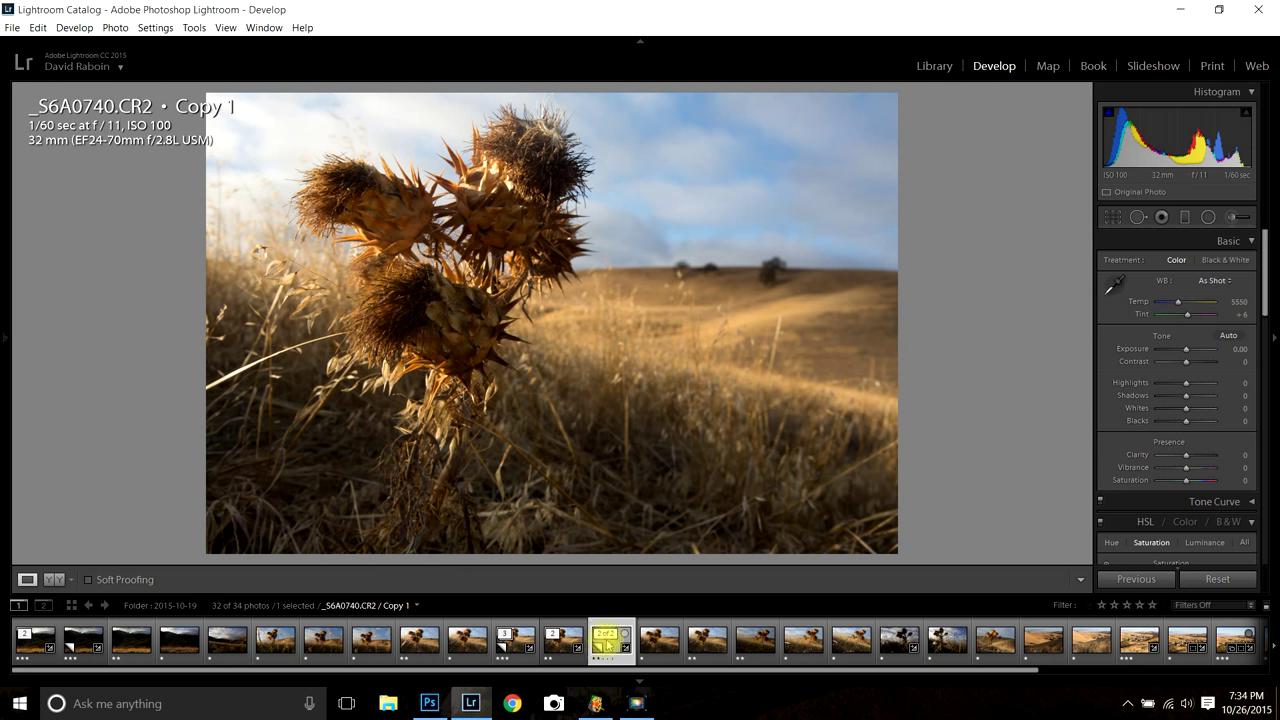
left_click(562, 646)
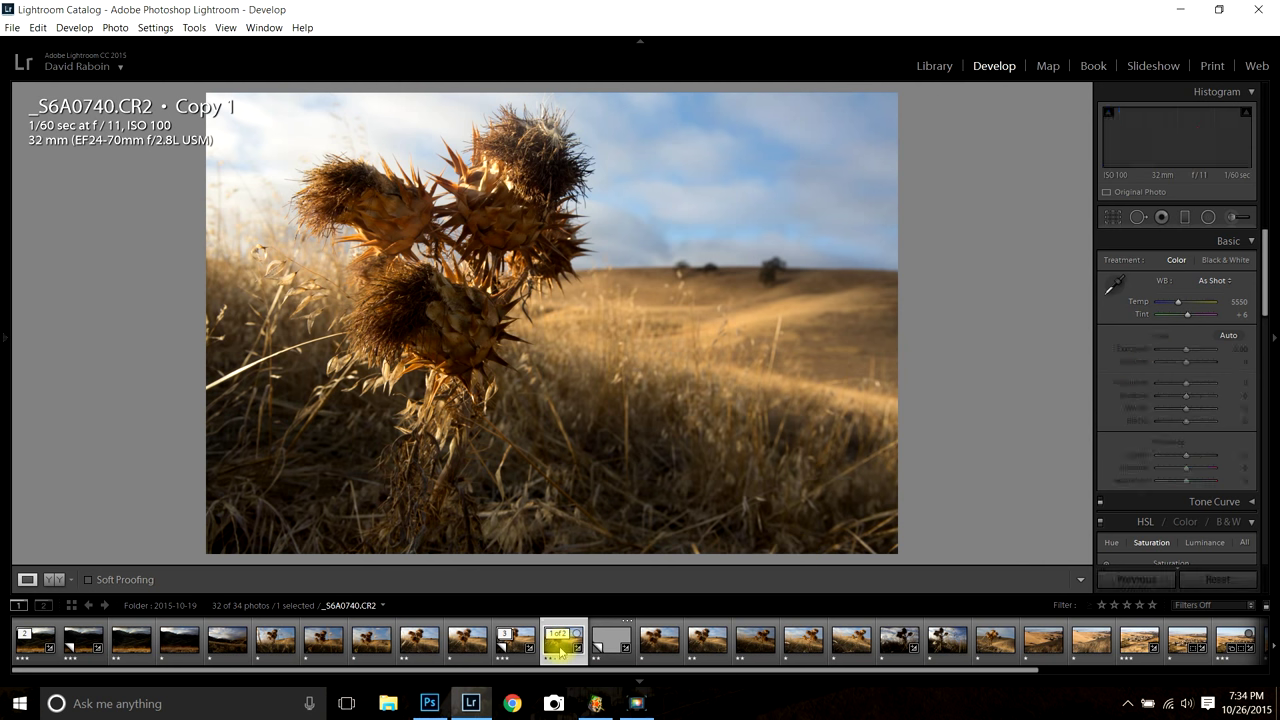
key("Right")
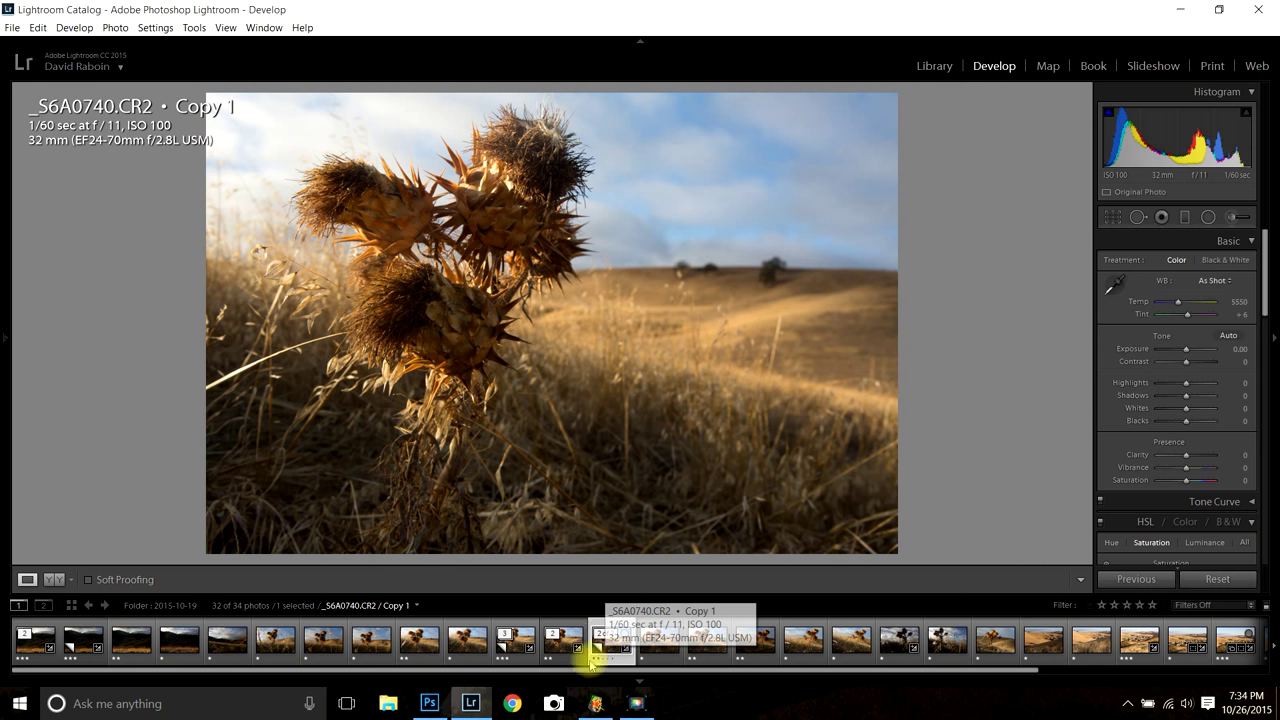
left_click(560, 657)
left_click(609, 652)
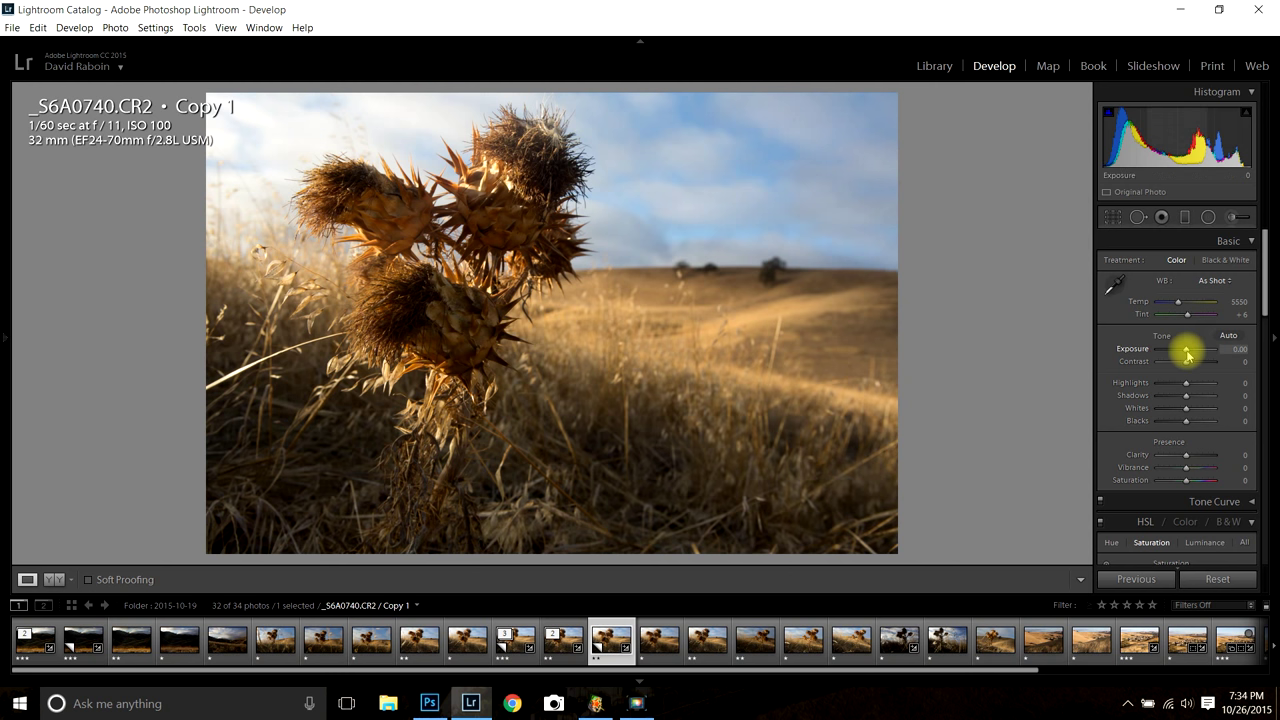
Set Copy 1's Exposure to +0.83, Blacks to -24 and Clarity to +19
left_click_drag(1187, 355, 1190, 352)
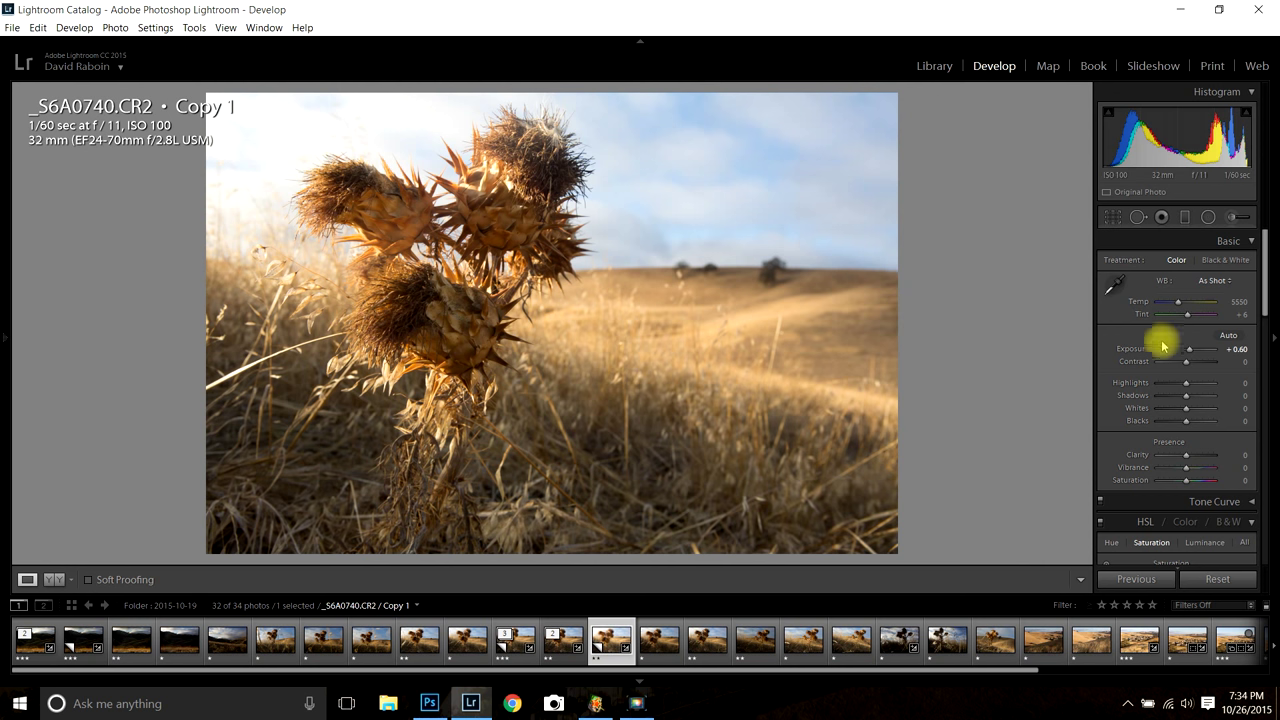
left_click_drag(1189, 349, 1193, 357)
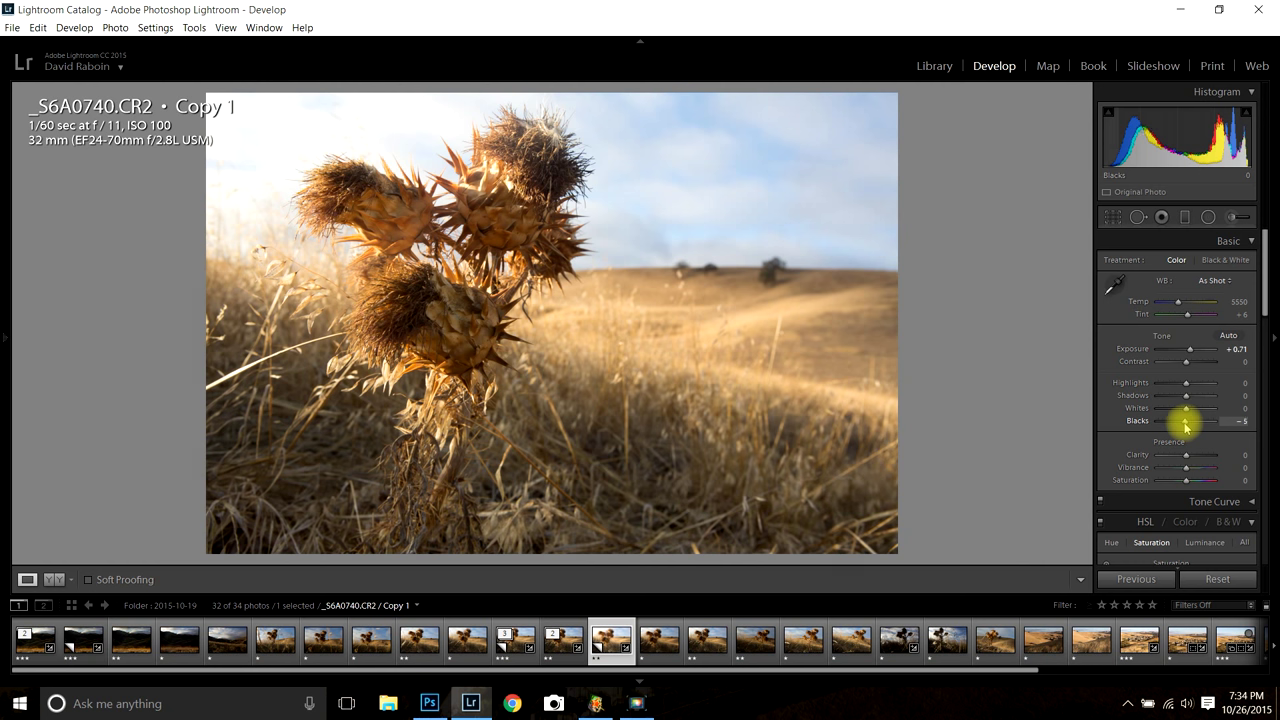
left_click_drag(1186, 425, 1182, 425)
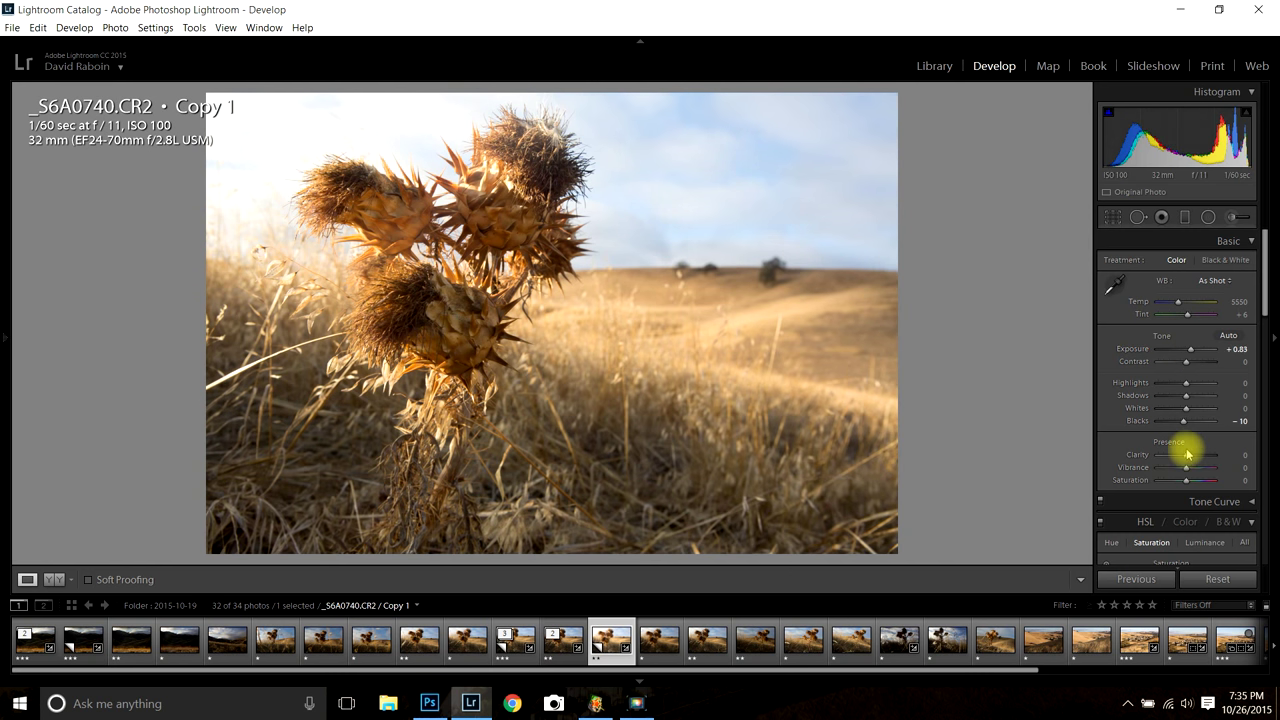
left_click_drag(1187, 448, 1181, 430)
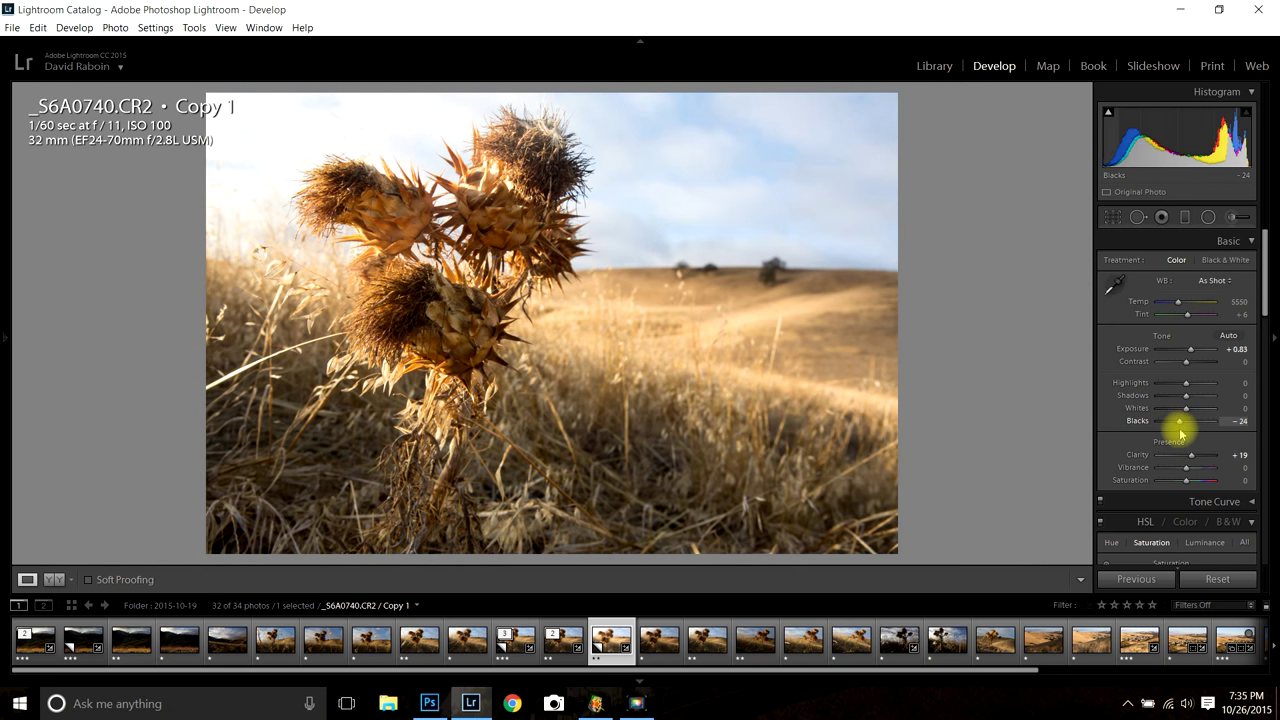
left_click_drag(1268, 296, 1275, 388)
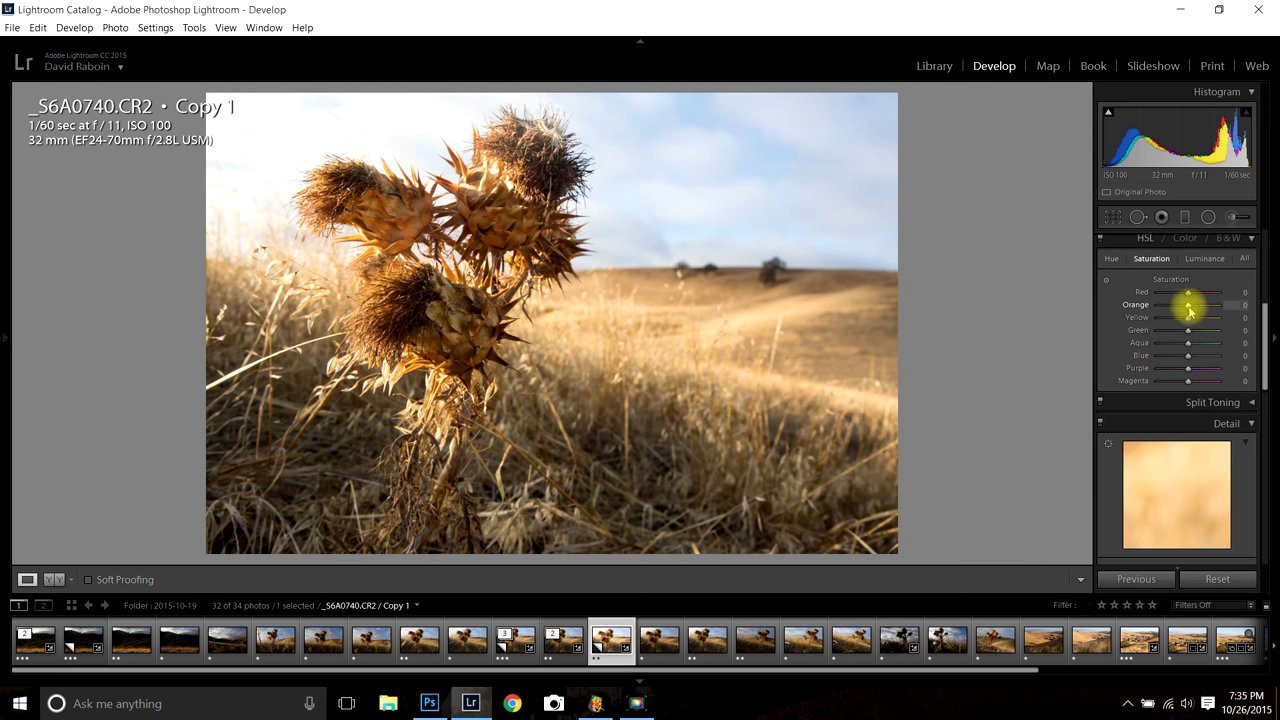
Lower Copy 1's Orange saturation to -11, compare with the original, and select both together
left_click_drag(1189, 311, 1187, 315)
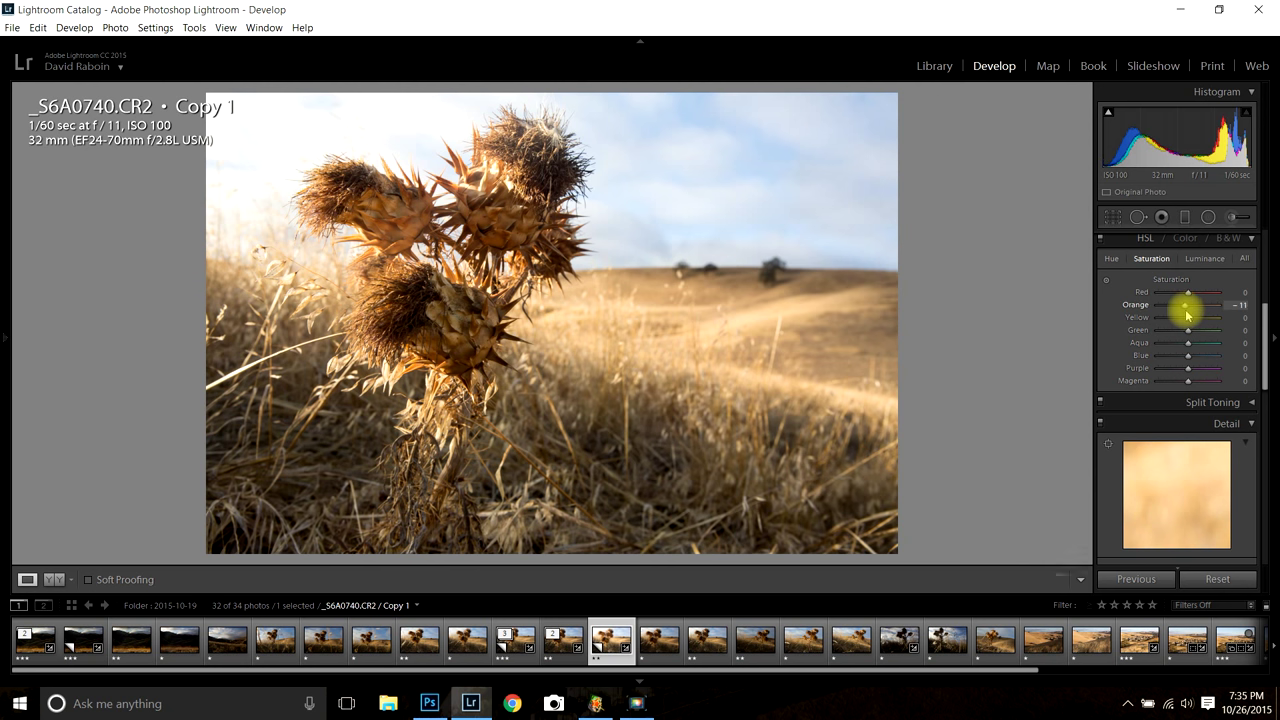
left_click(555, 648)
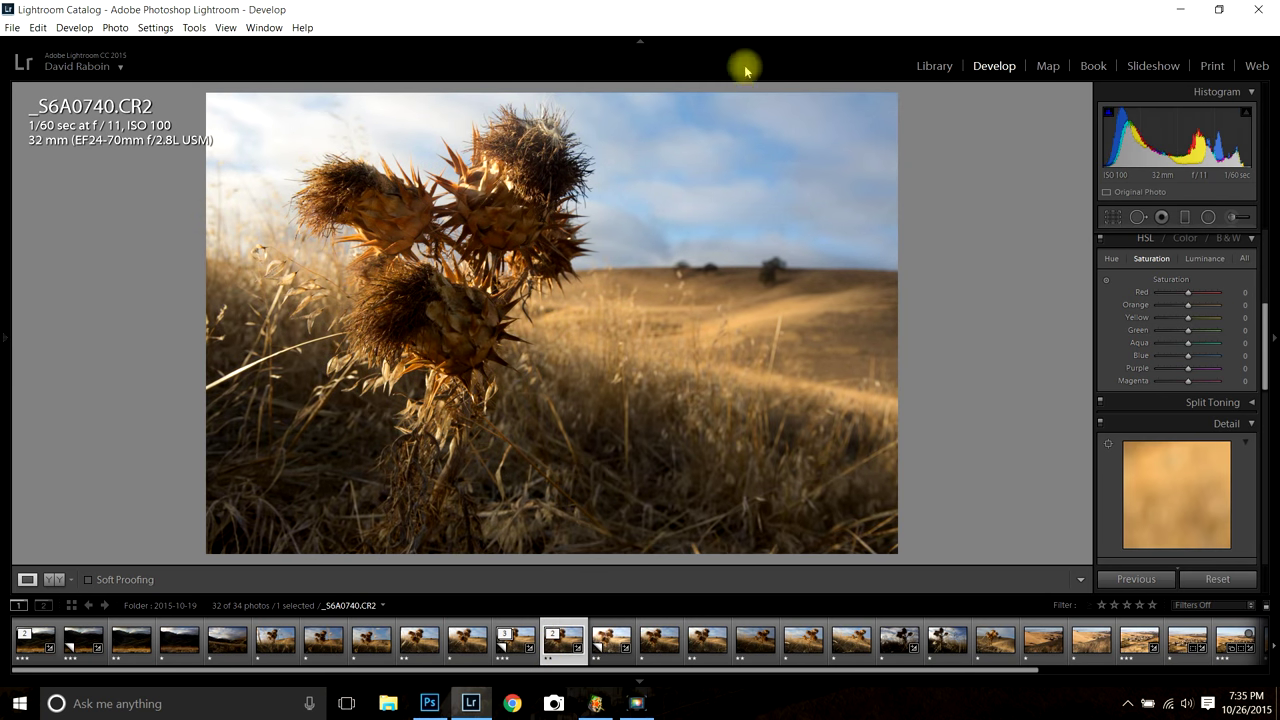
left_click(609, 640)
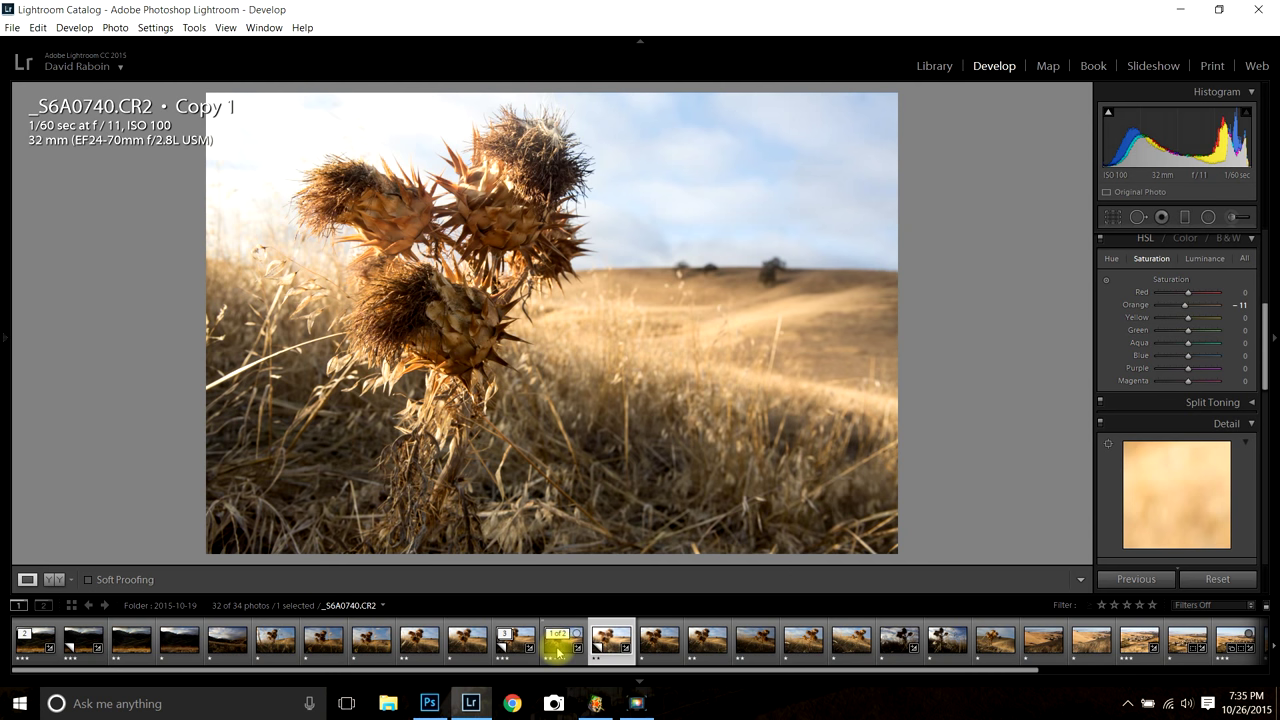
left_click(558, 651)
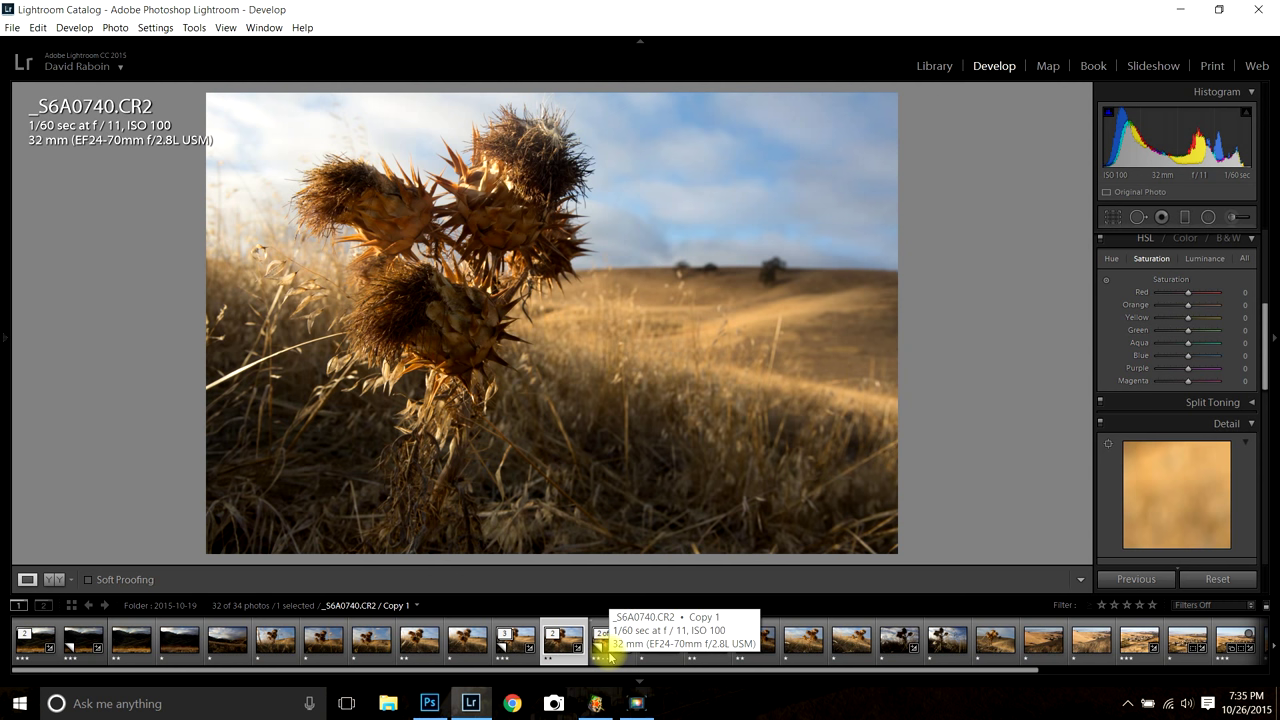
left_click(602, 648, "ctrl")
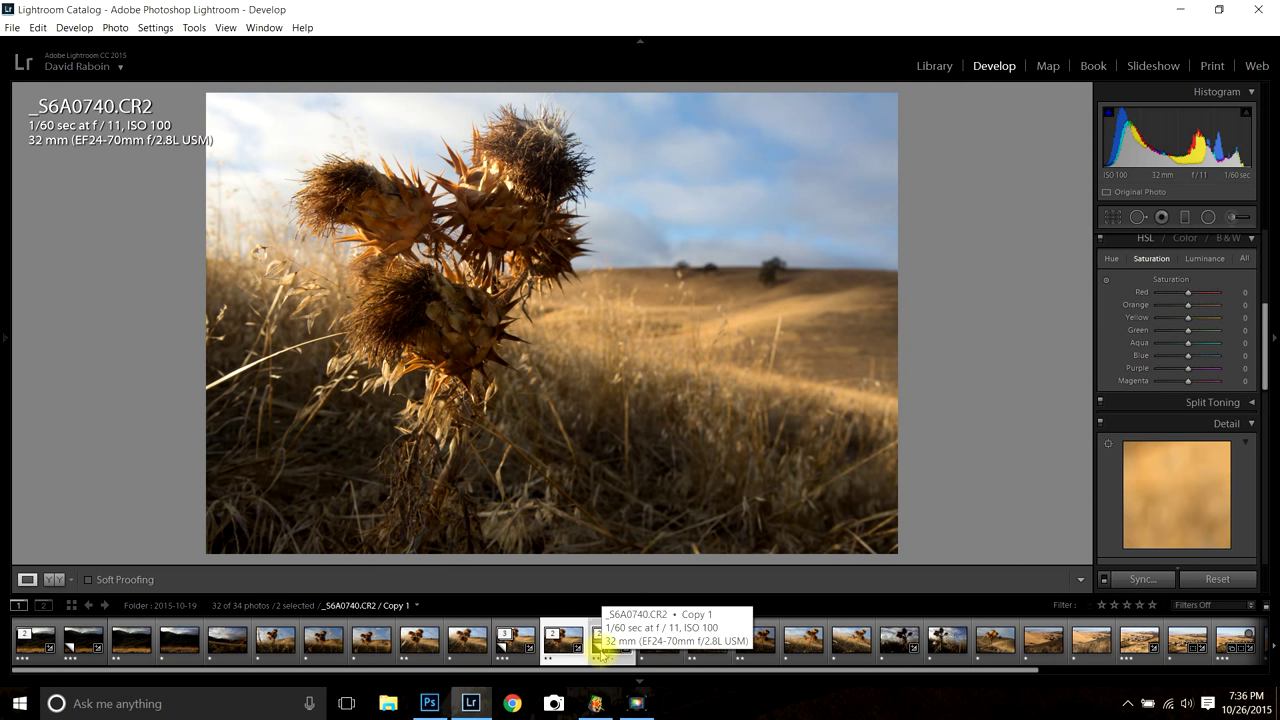
Send the original and Copy 1 to Photoshop with Edit In > Open as Layers
right_click(594, 652)
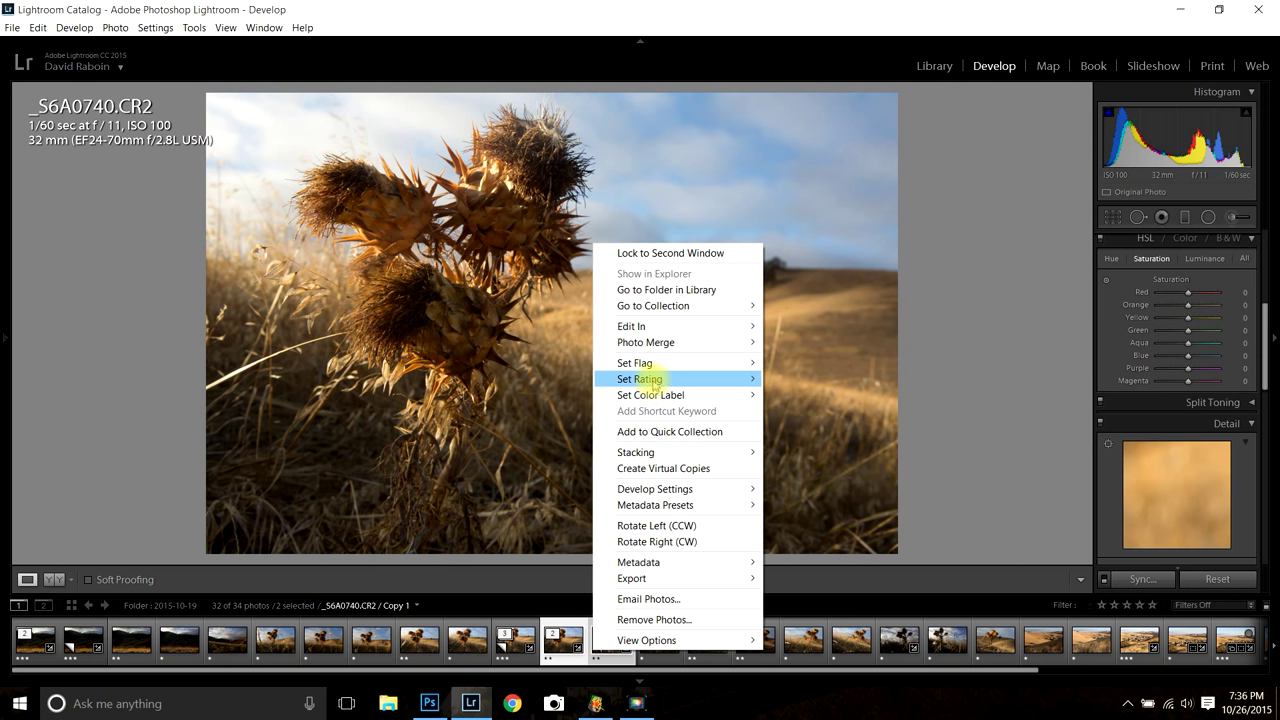
mouse_move(659, 331)
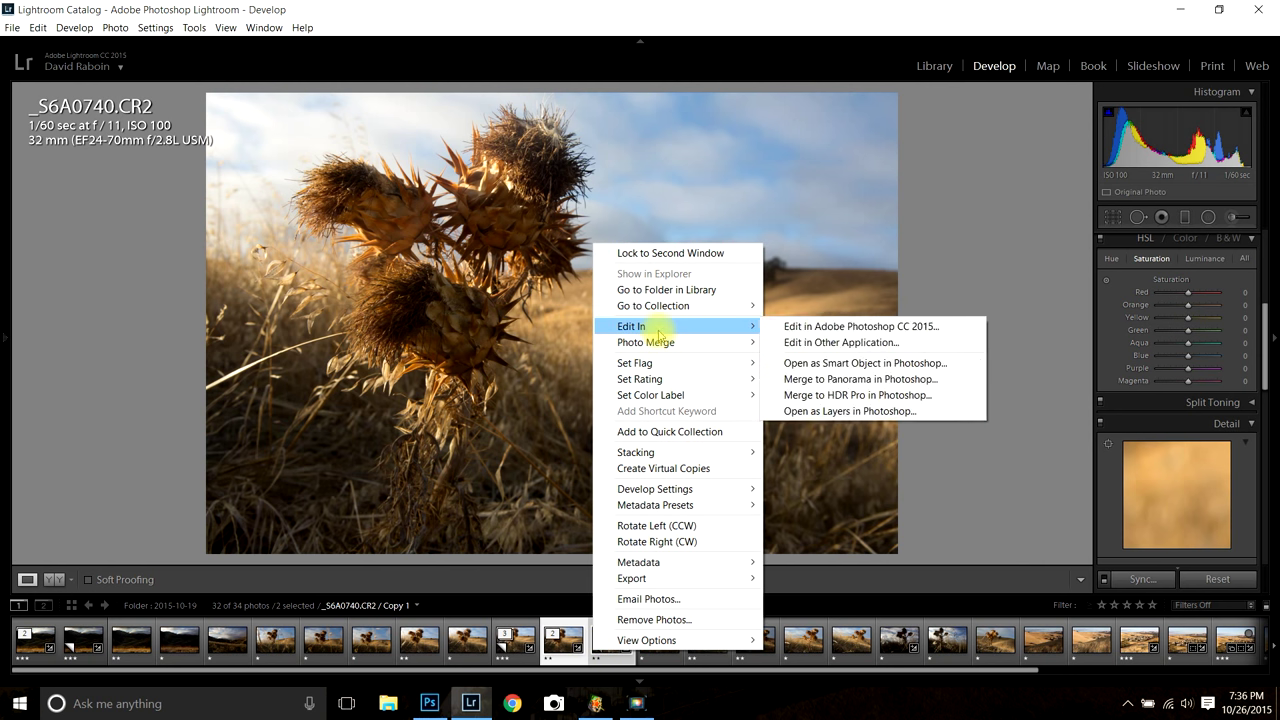
left_click(811, 411)
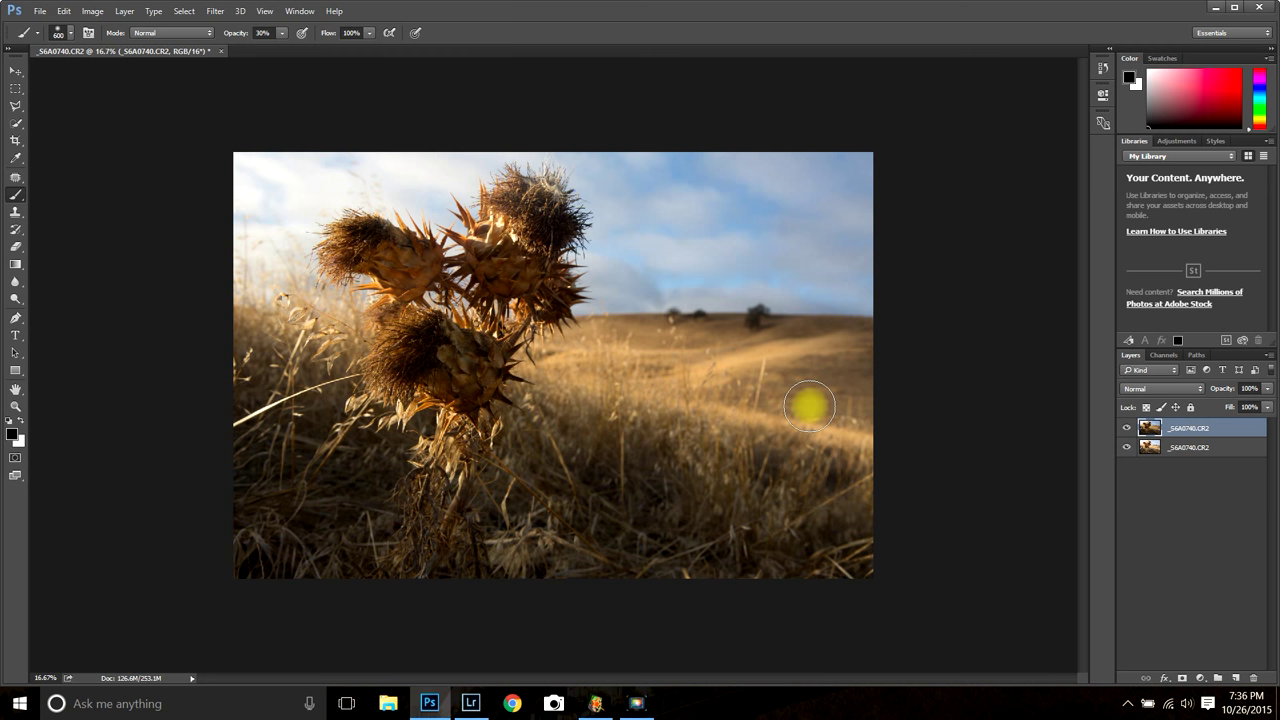
Compare the two thistle layers, stack the brighter one on top, and hide it
scroll(808, 404, "up", 2)
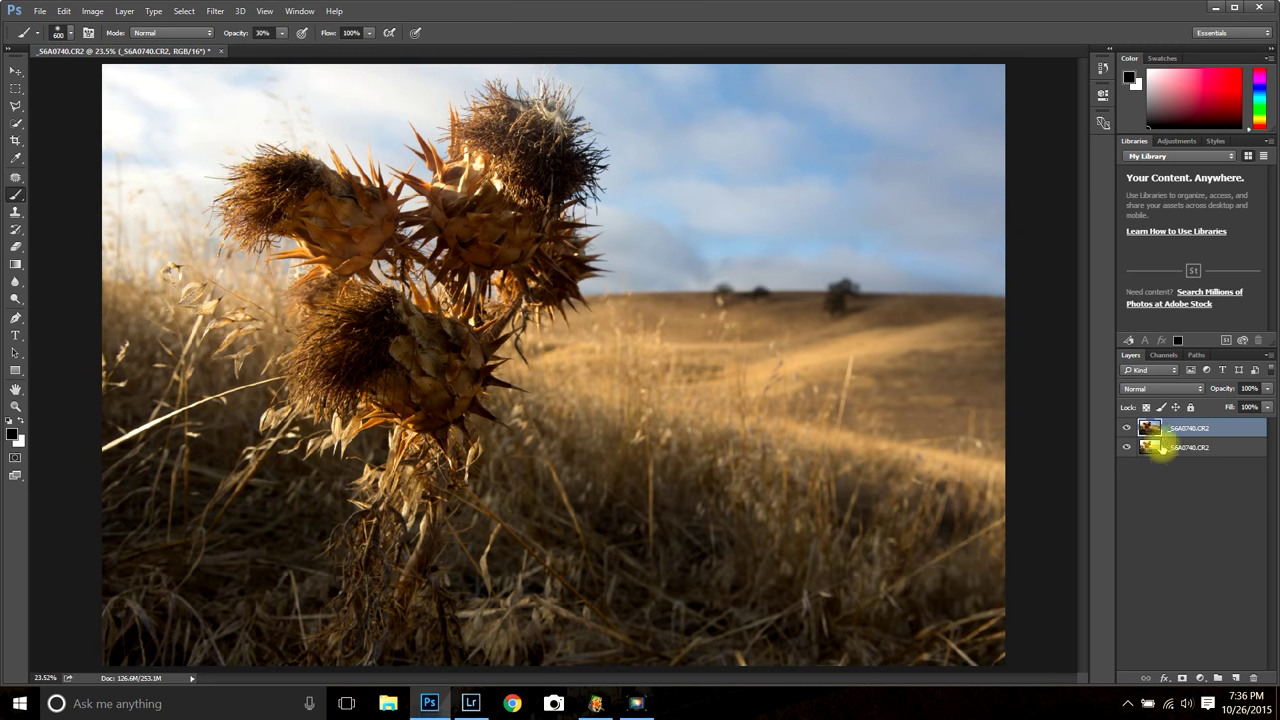
left_click(1126, 429)
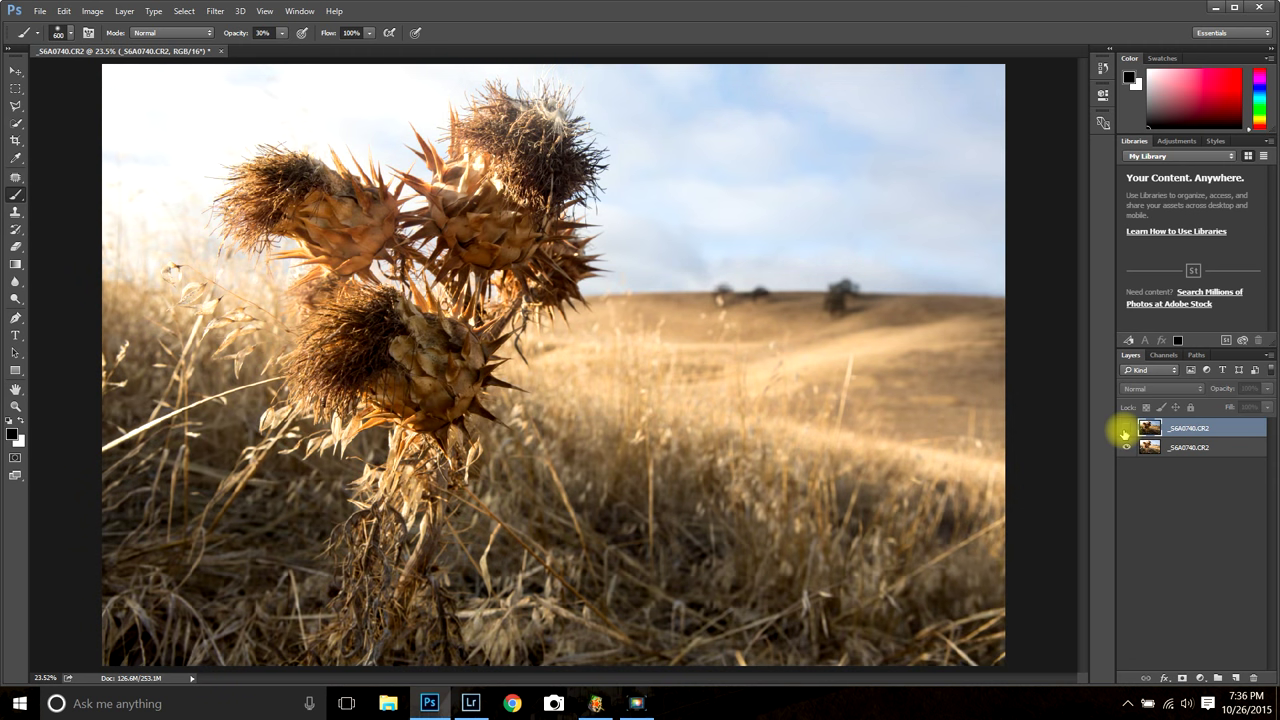
left_click(1126, 429)
left_click(1126, 429)
left_click(1126, 429)
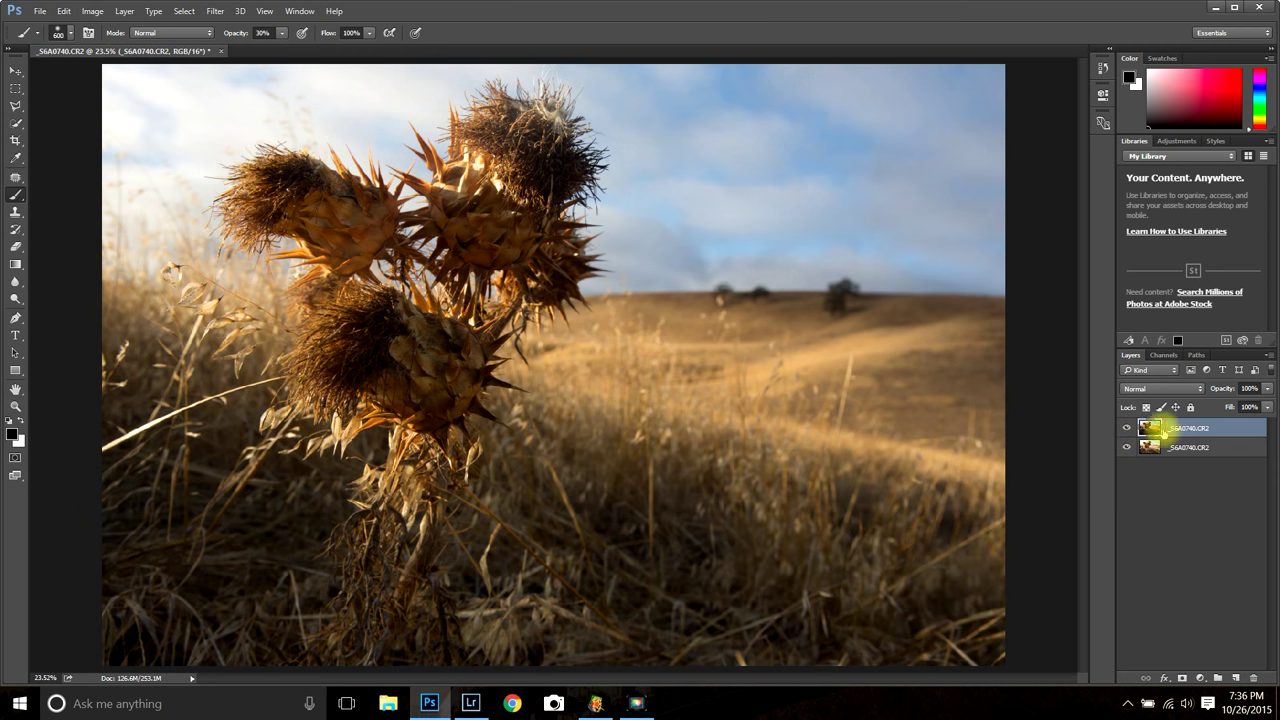
left_click_drag(1171, 430, 1188, 464)
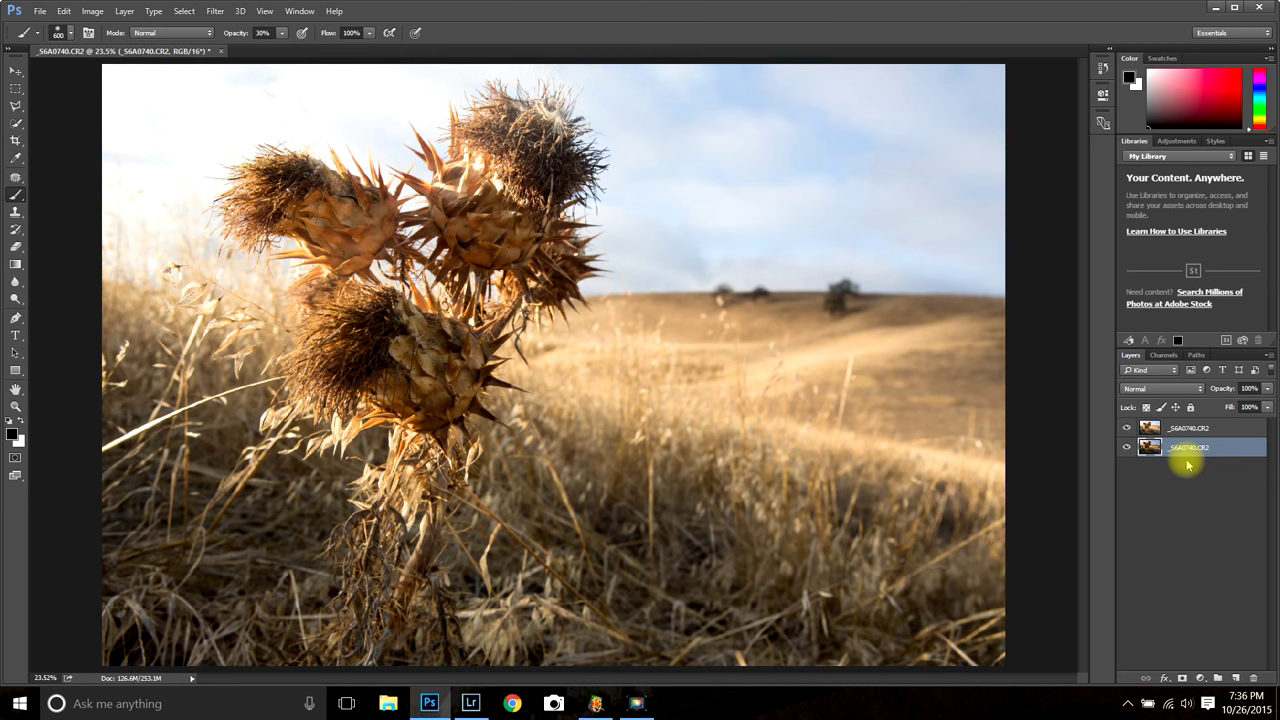
left_click(1126, 429)
left_click(1126, 429)
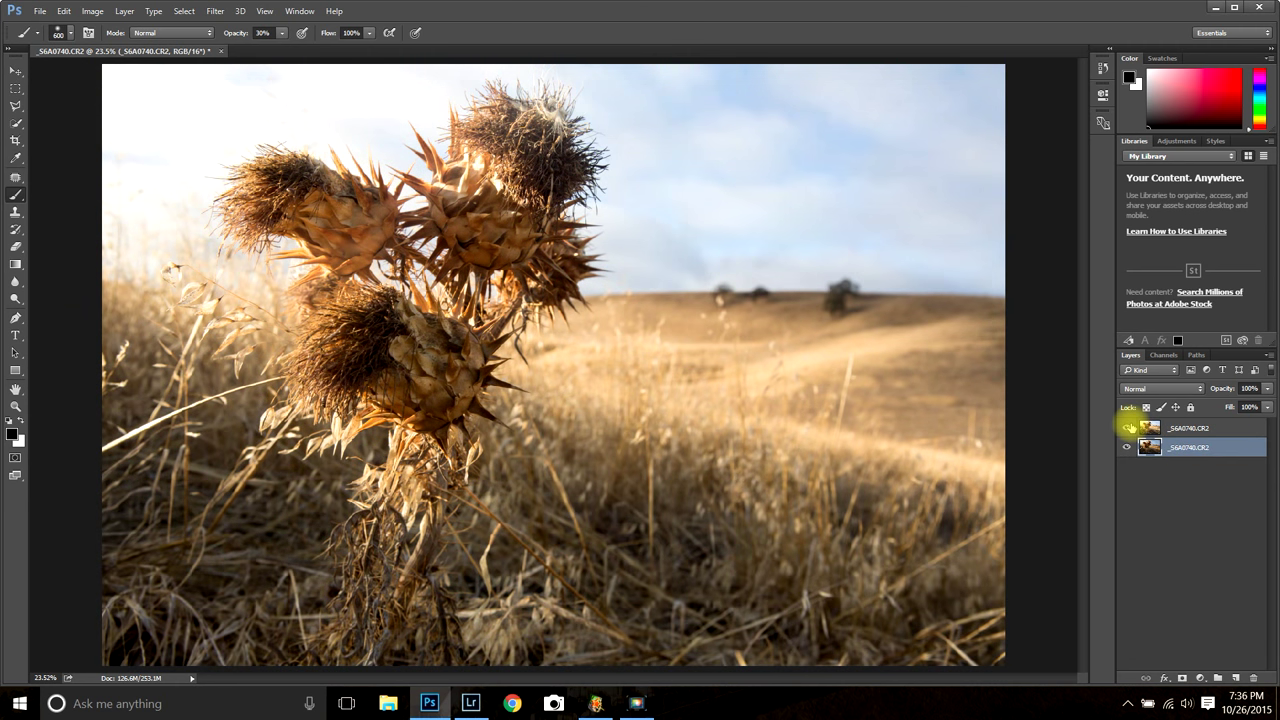
left_click(1127, 428)
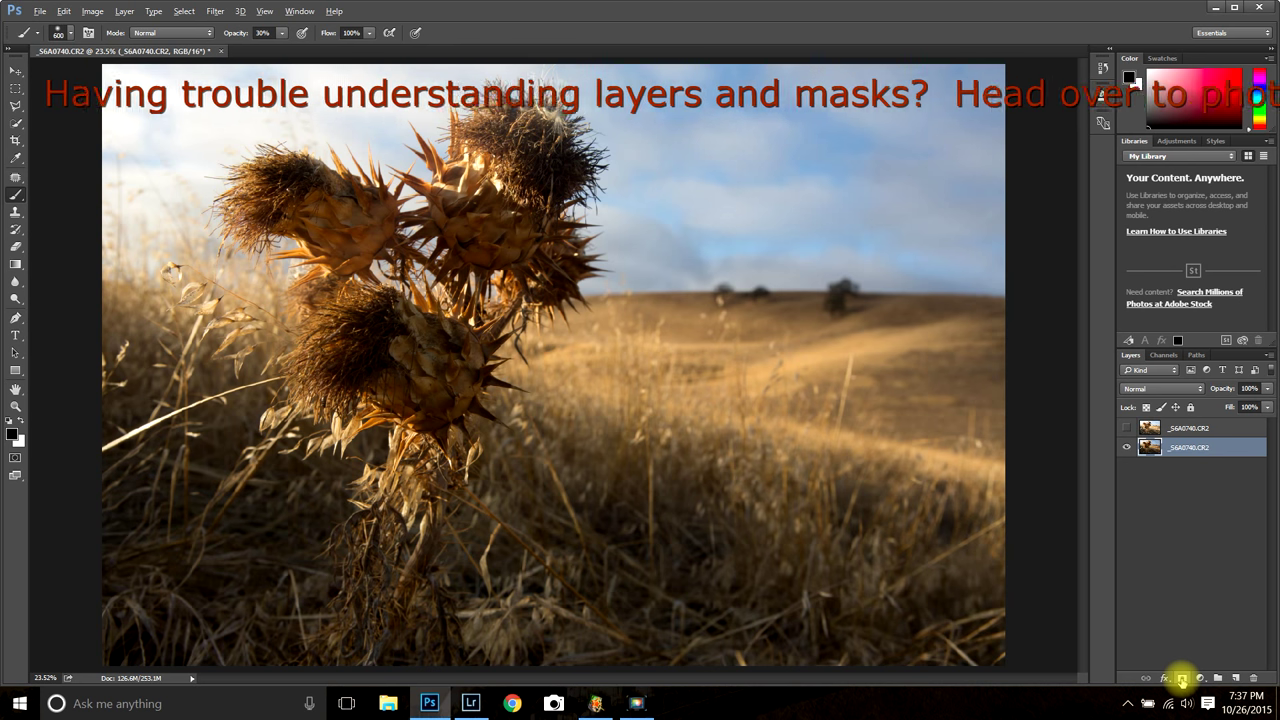
Give the brighter top layer a black hide-all mask, undoing a misplaced one, and make it visible
left_click(1181, 679, "alt")
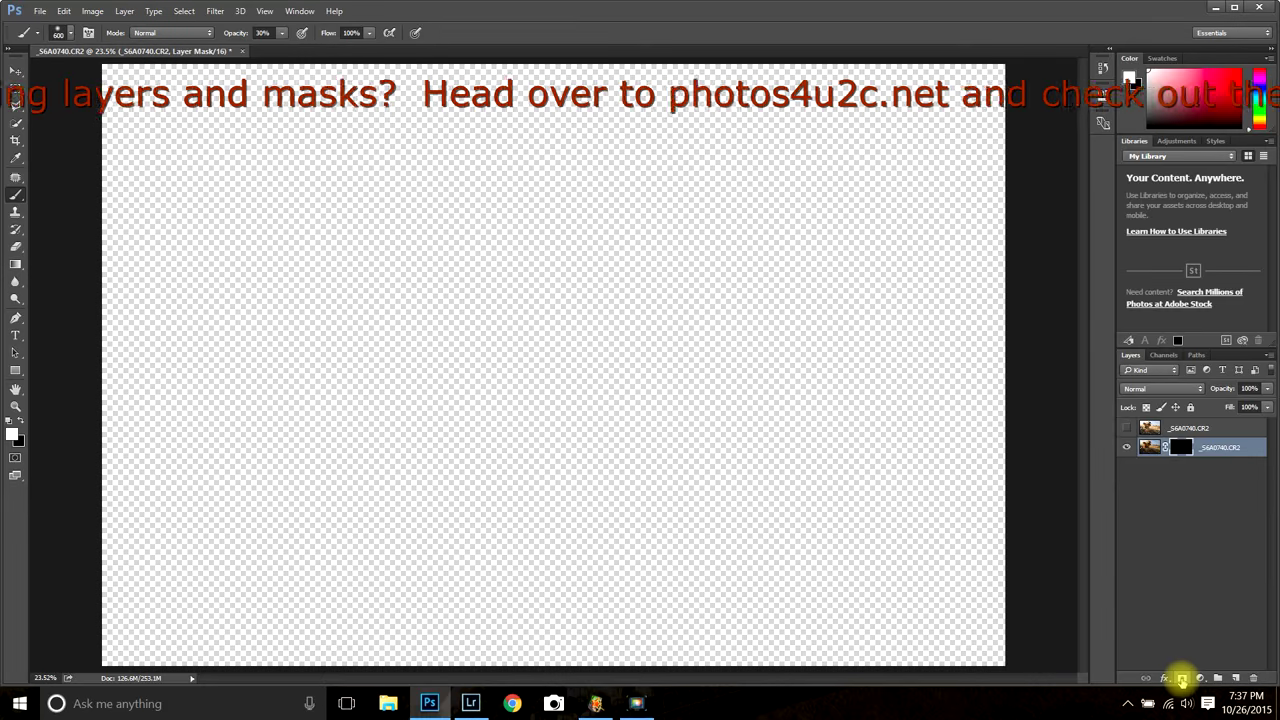
key("ctrl+z")
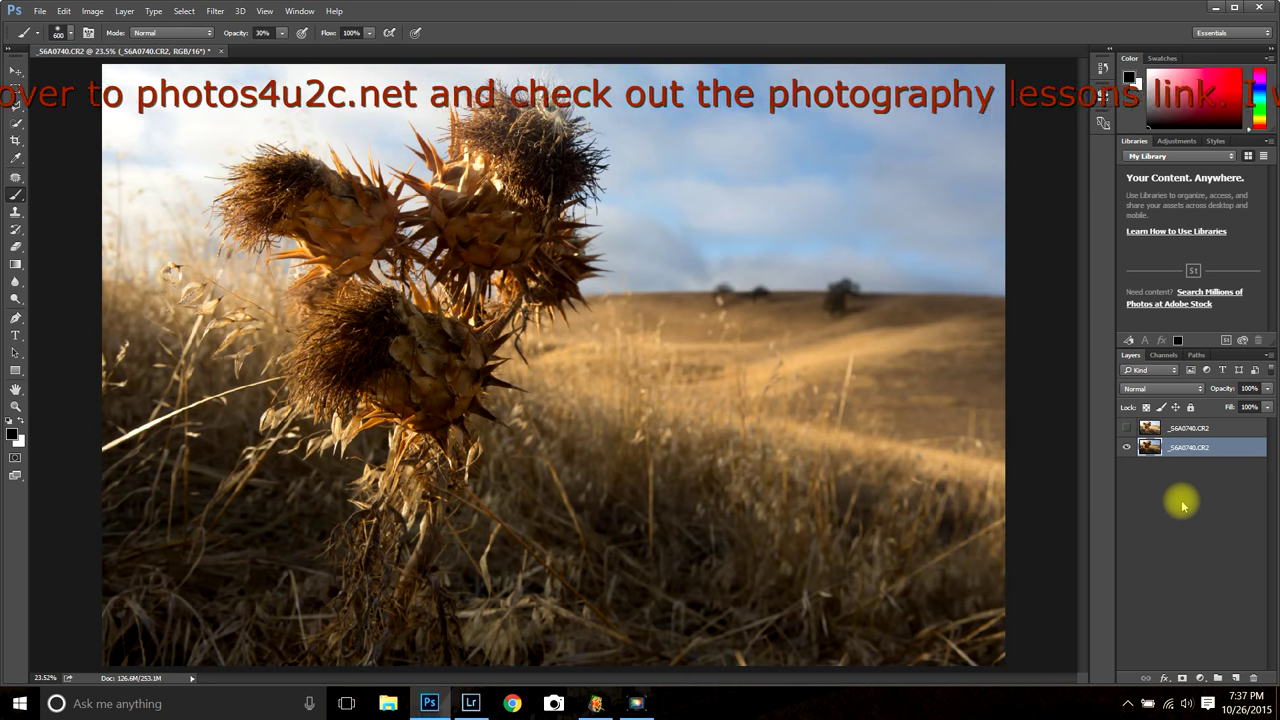
left_click(1205, 428)
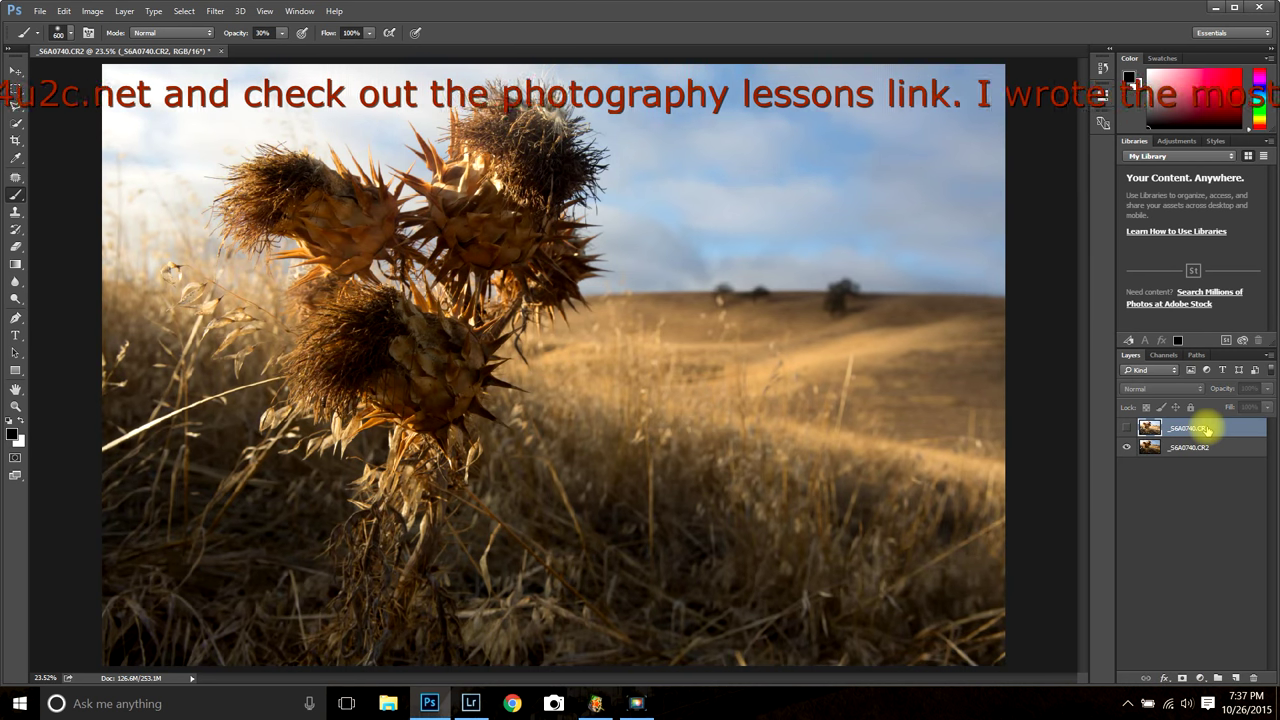
left_click(1181, 679, "alt")
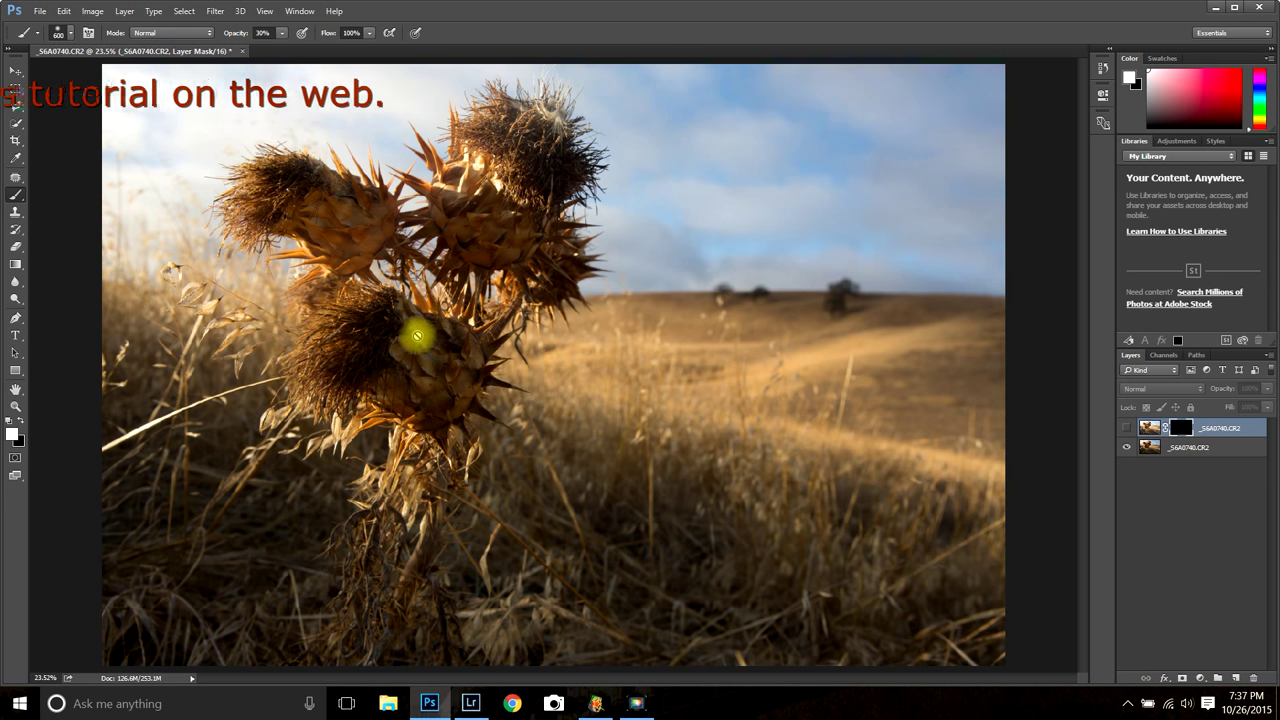
left_click(1127, 428)
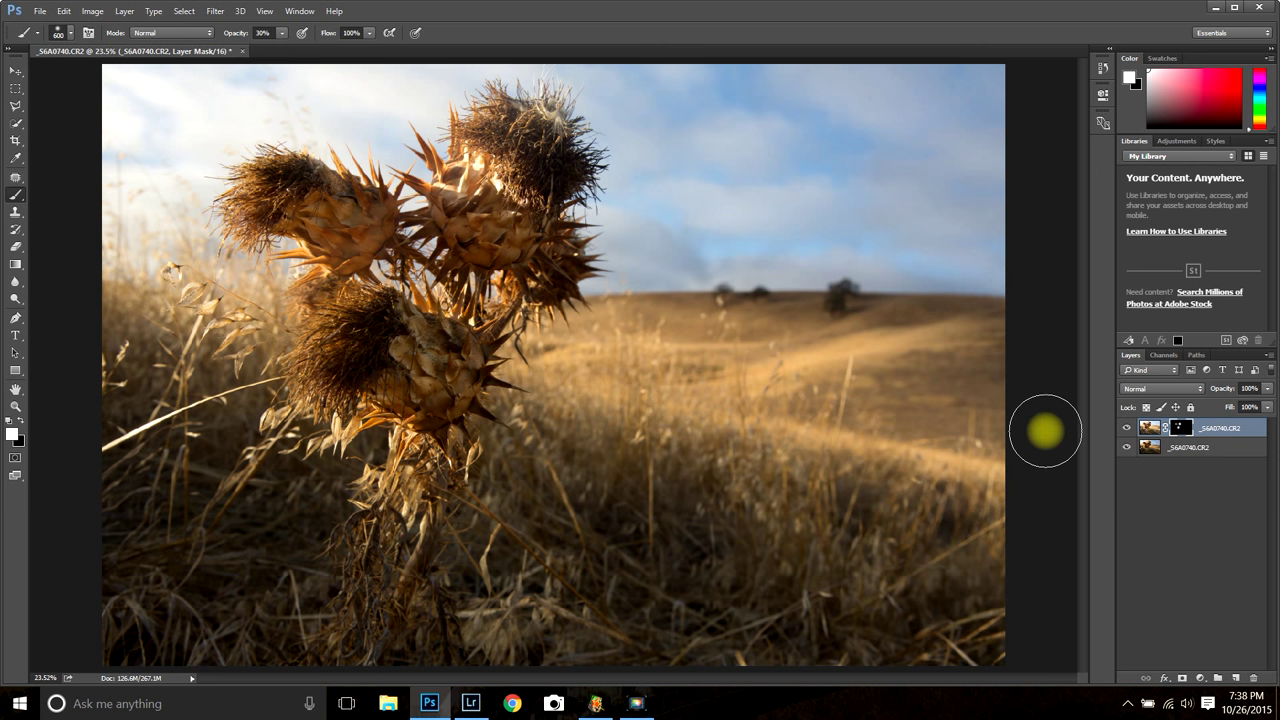
left_click(1128, 430)
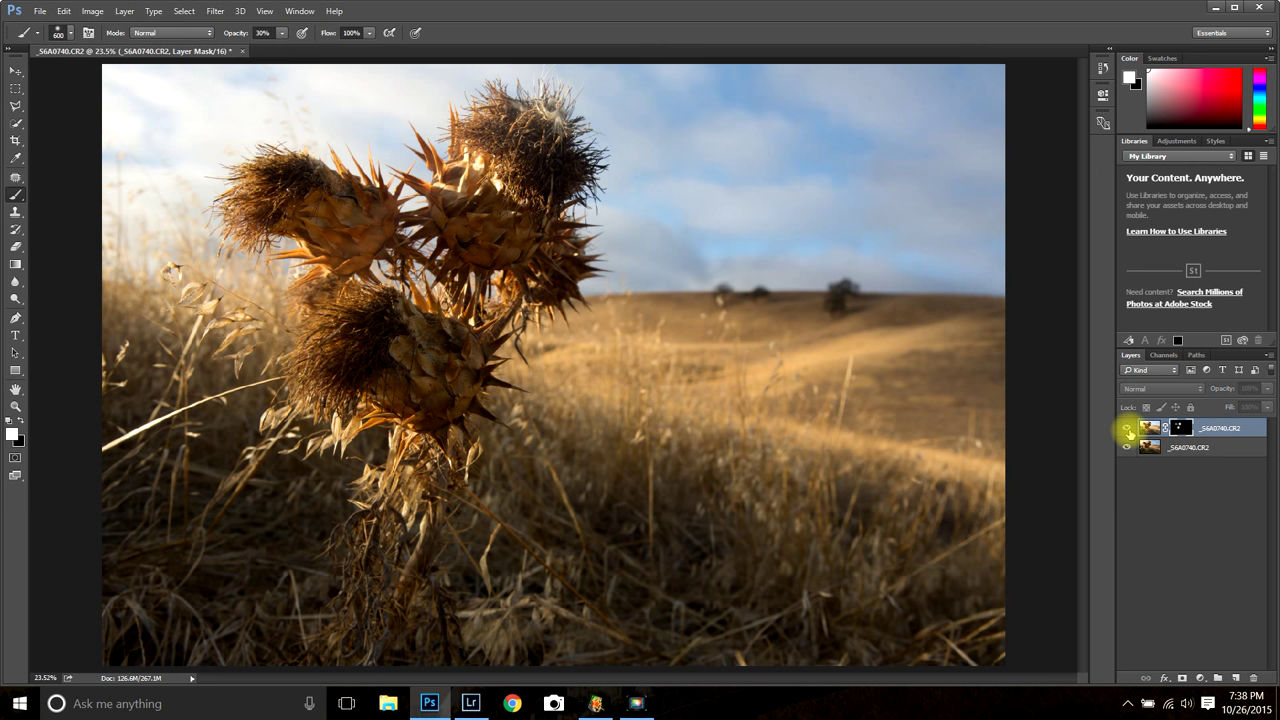
left_click(1128, 430)
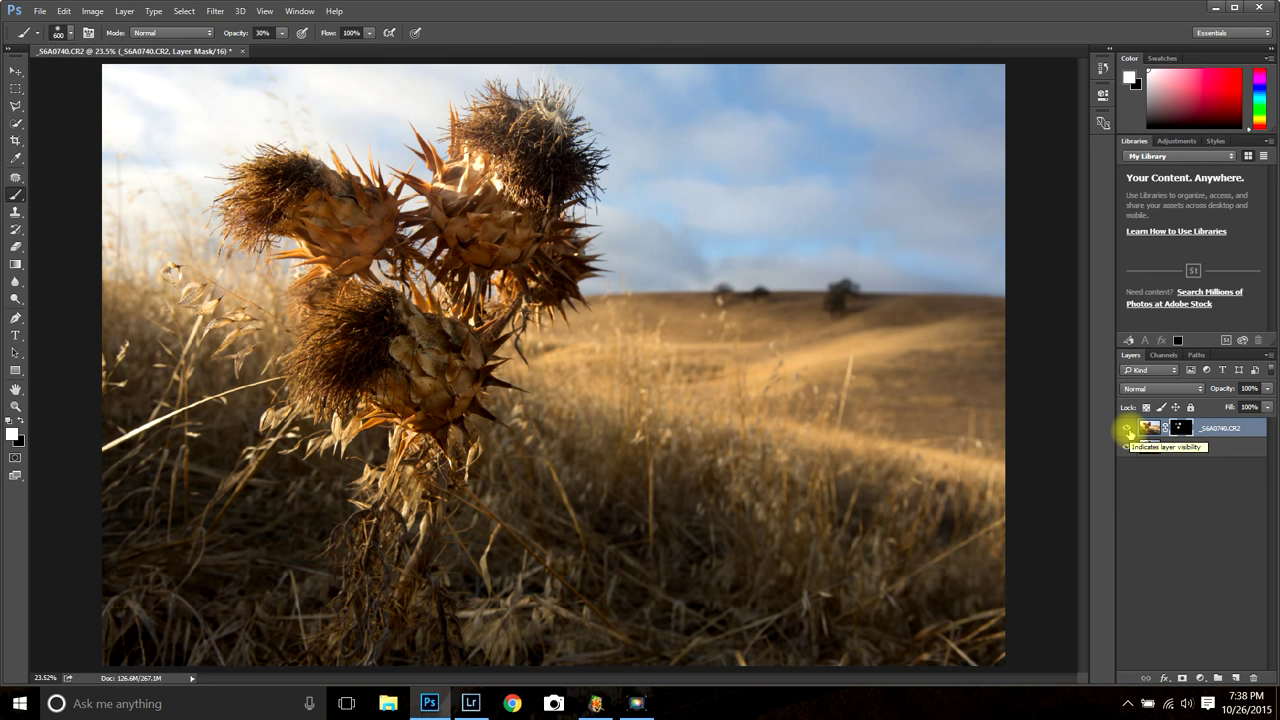
left_click(1128, 430)
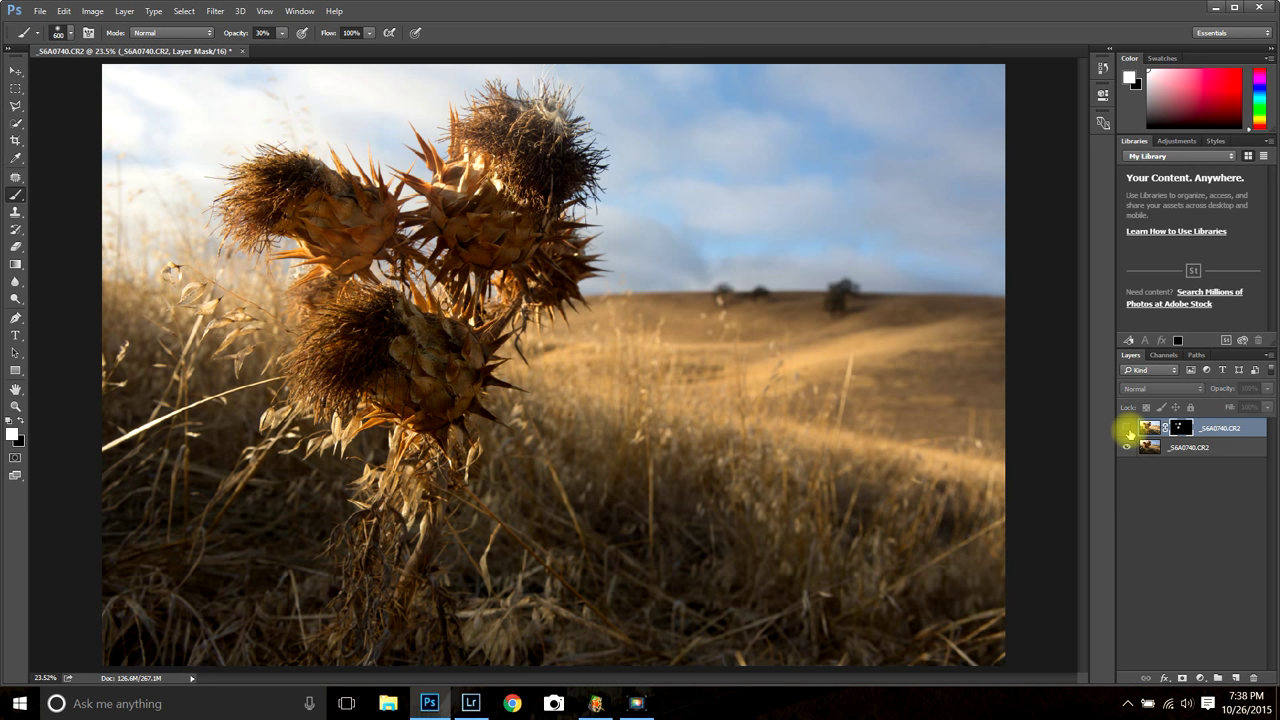
left_click(1128, 430)
left_click(1128, 430)
left_click(1128, 430)
left_click(1128, 430)
left_click(1128, 430)
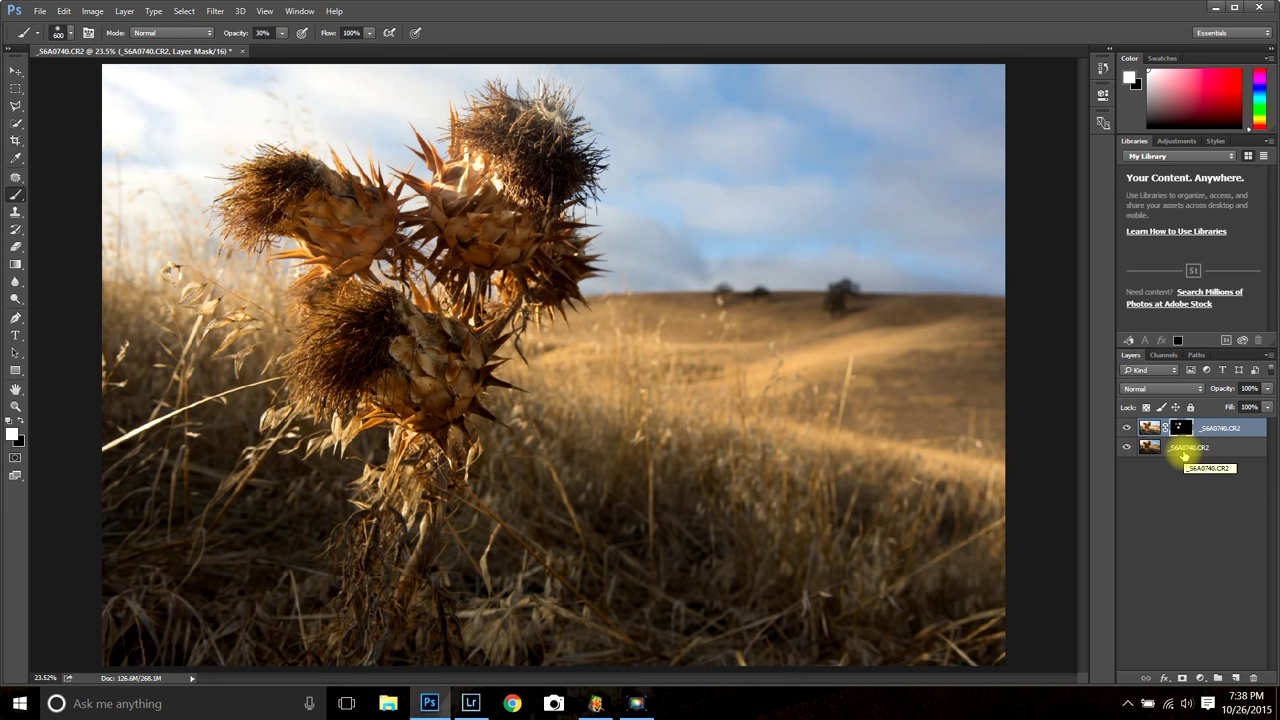
left_click(472, 703)
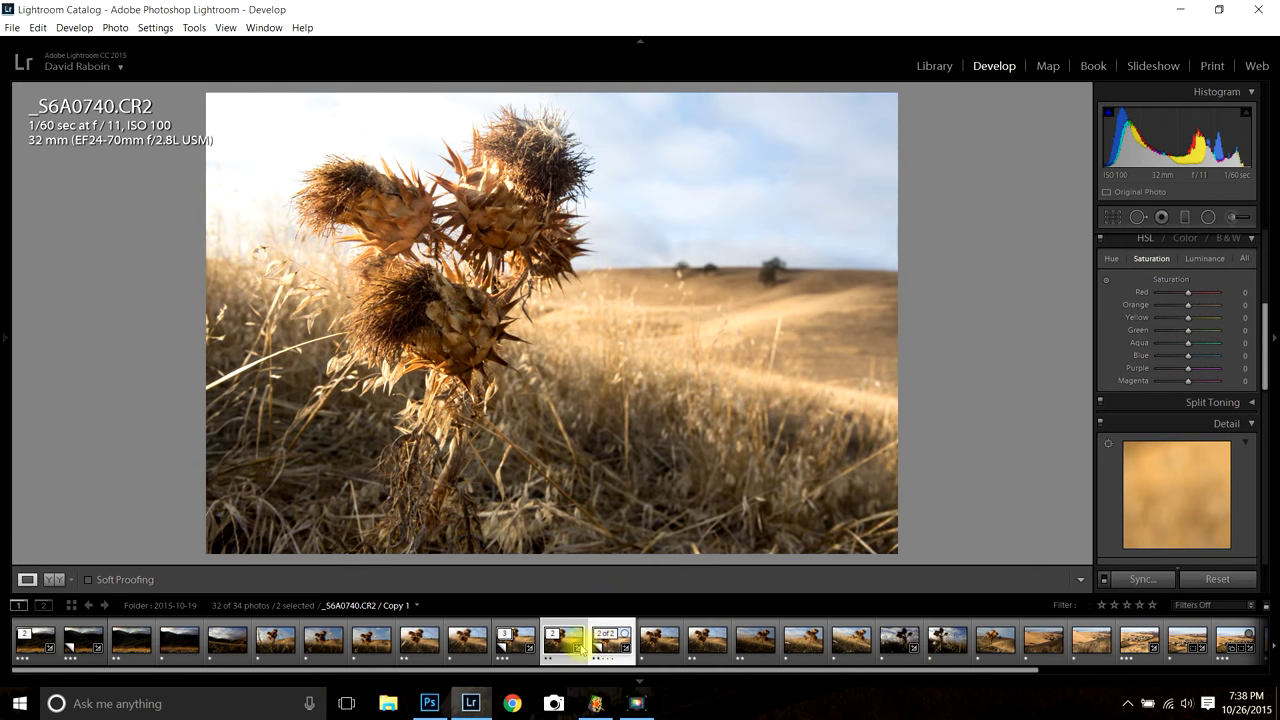
left_click(578, 646)
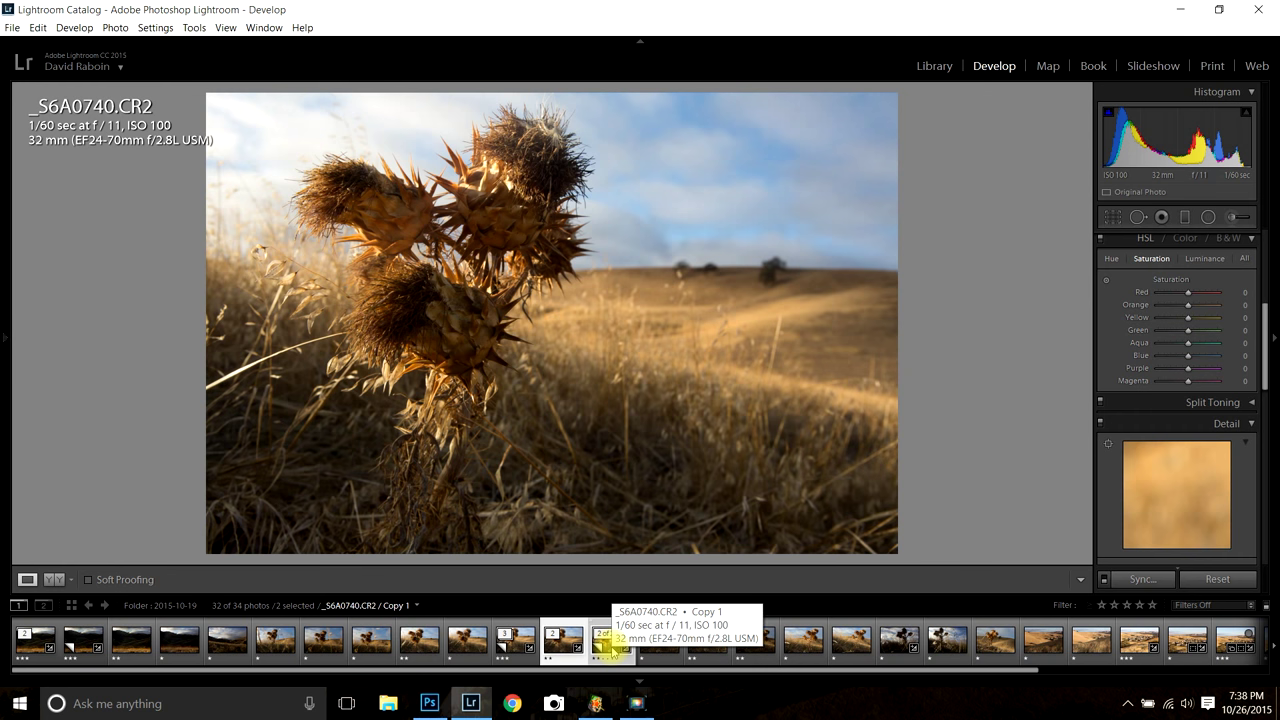
left_click(1180, 12)
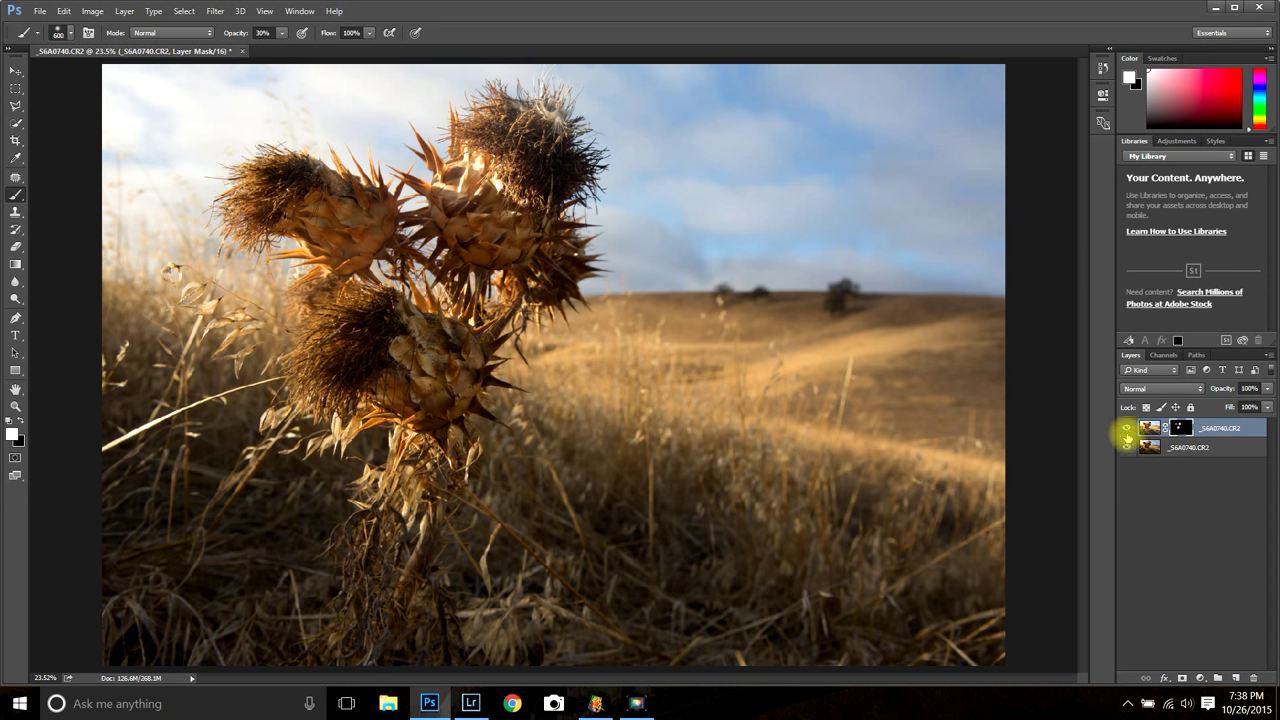
Compare with and without the brightened layer, then Flatten Image into one Background layer
left_click(1127, 428)
left_click(1127, 428)
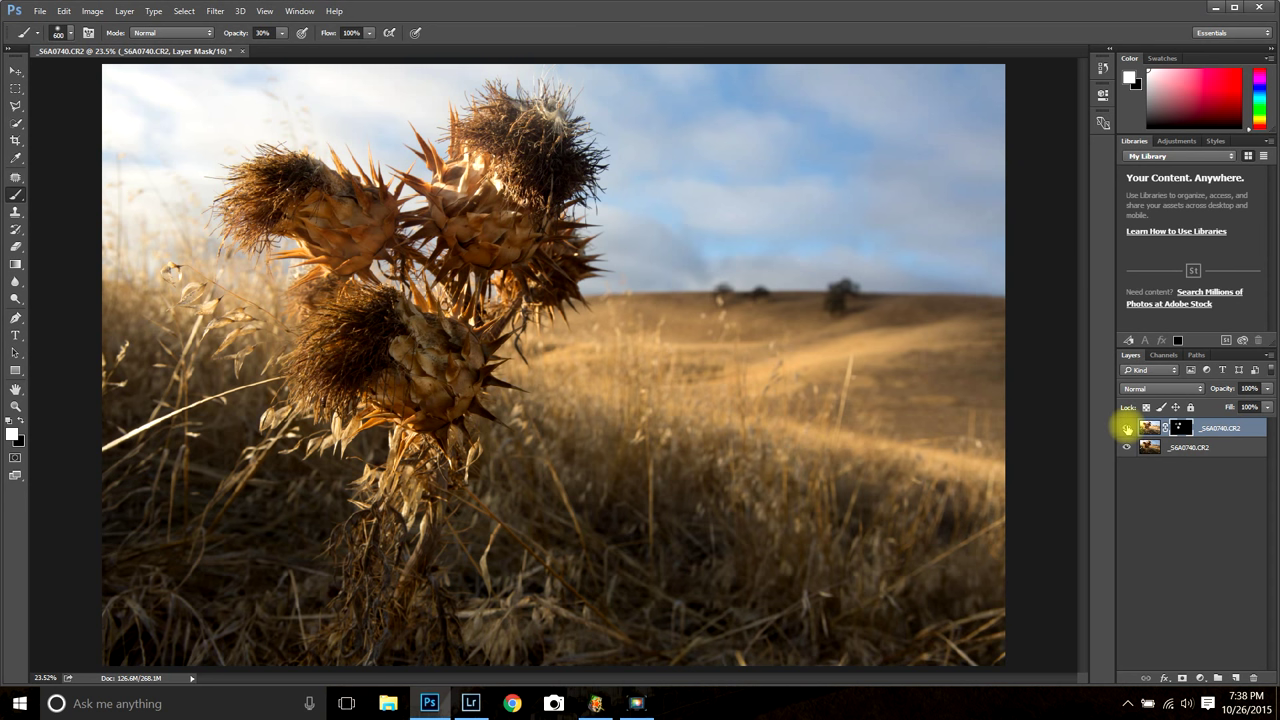
right_click(1186, 448)
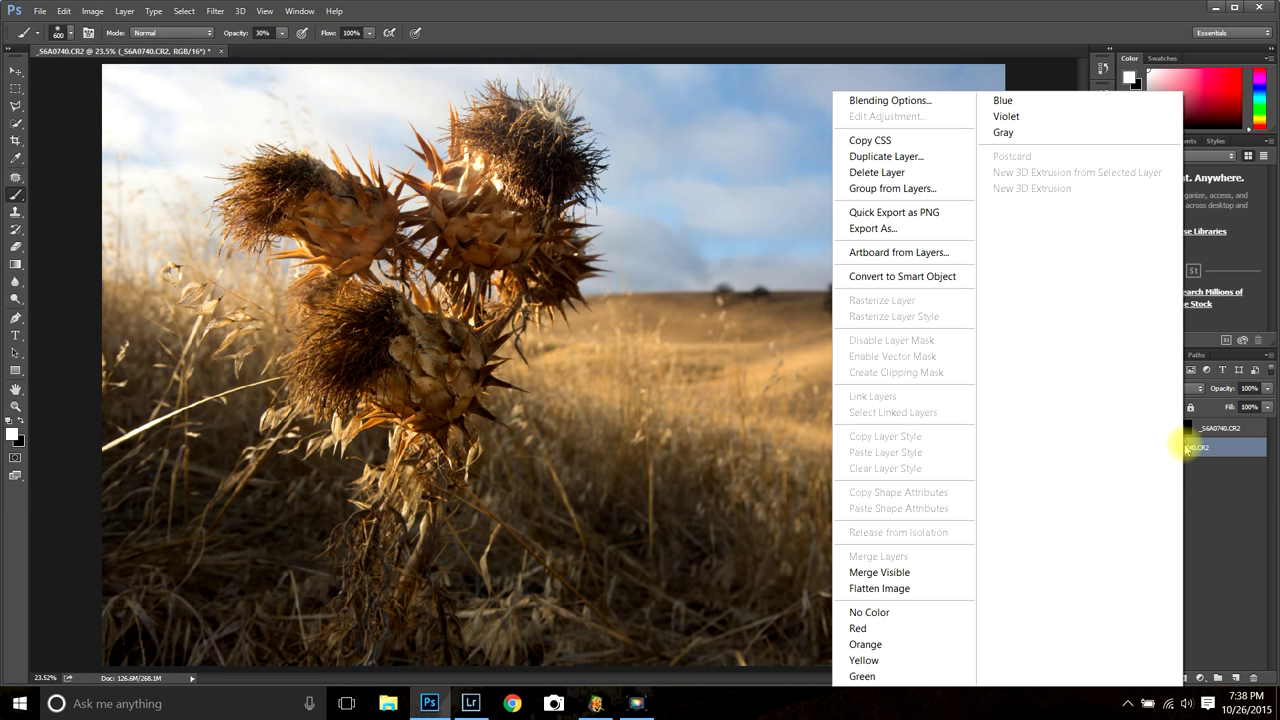
left_click(945, 597)
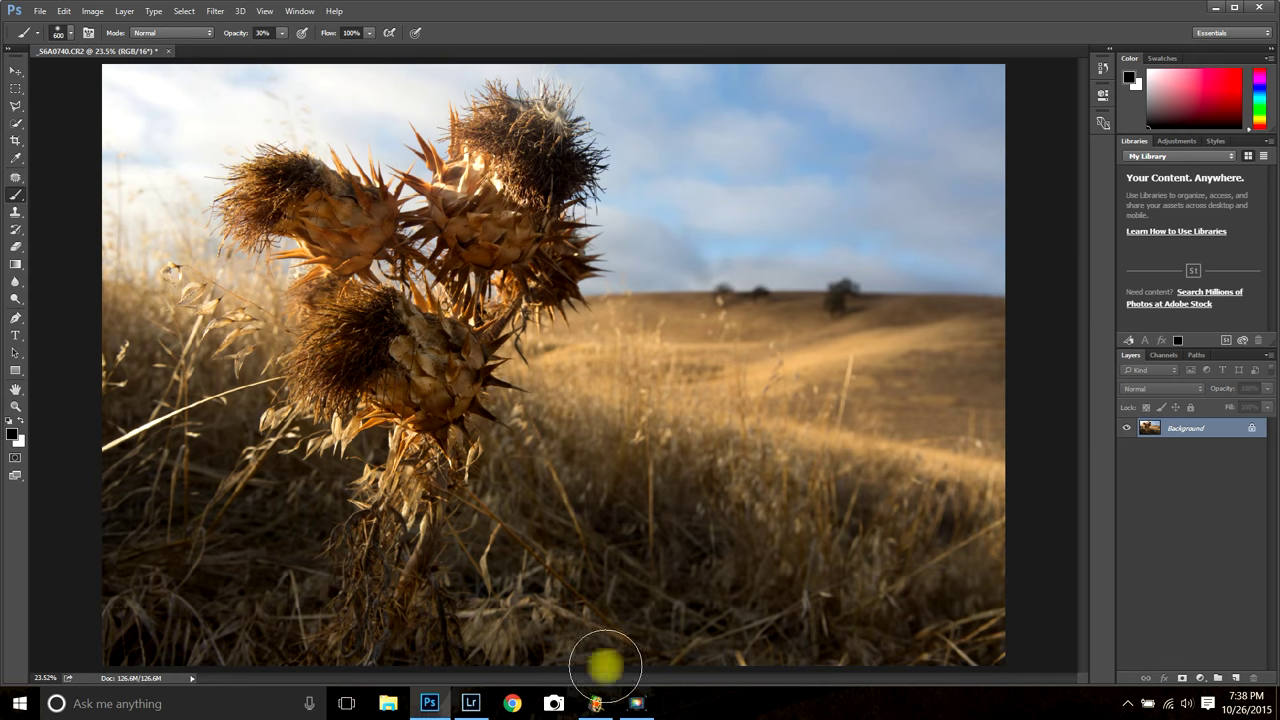
Return to Lightroom and load the backlit thistle silhouette frame _S6A0749.CR2 in Develop
left_click(471, 703)
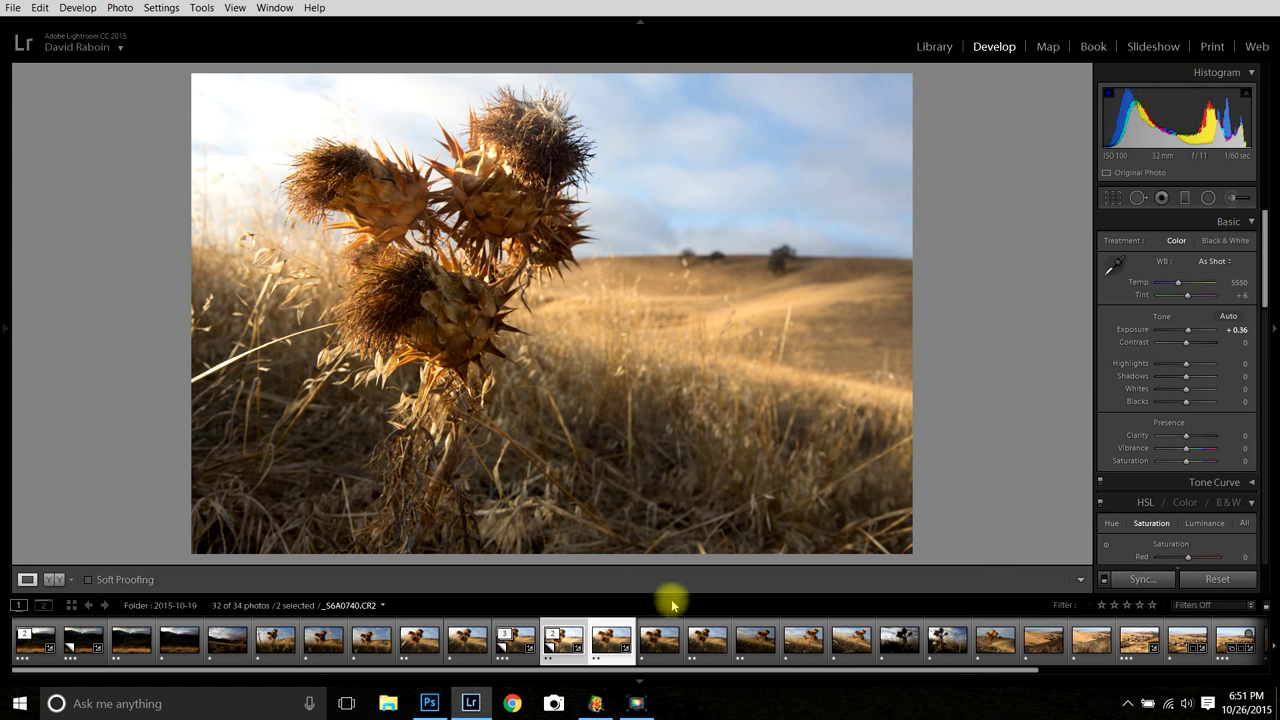
left_click(655, 645)
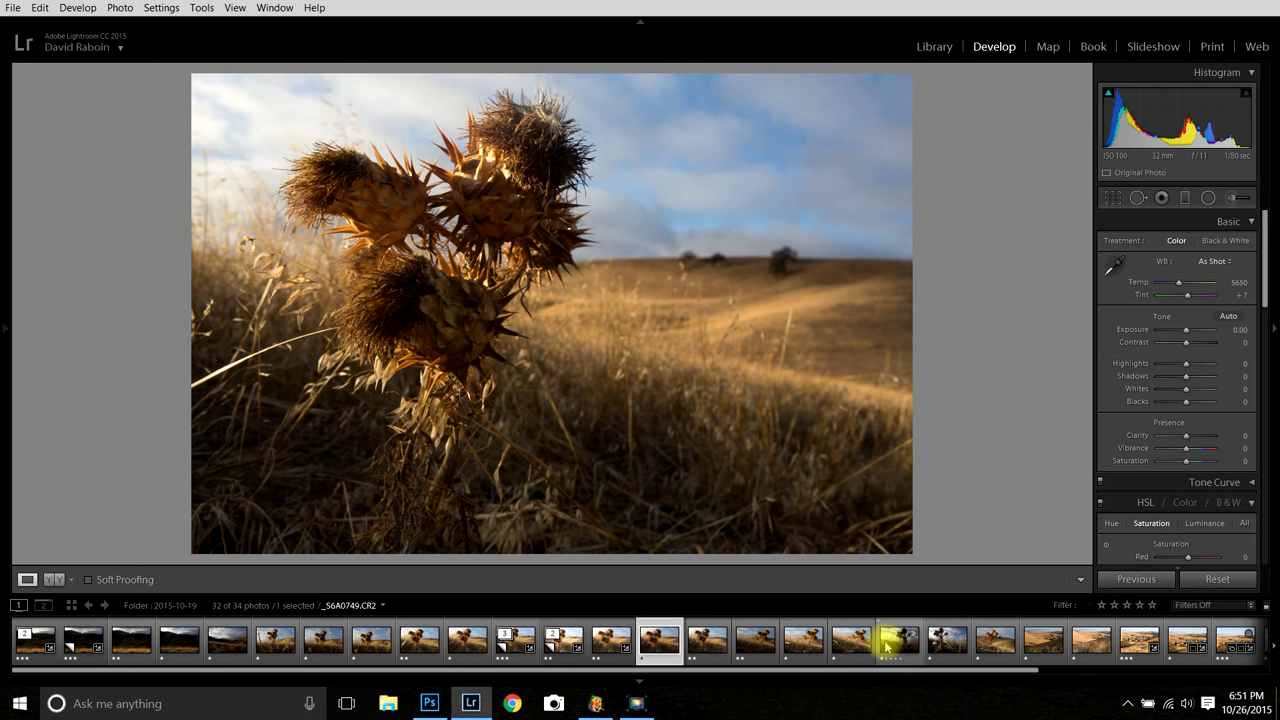
left_click(886, 648)
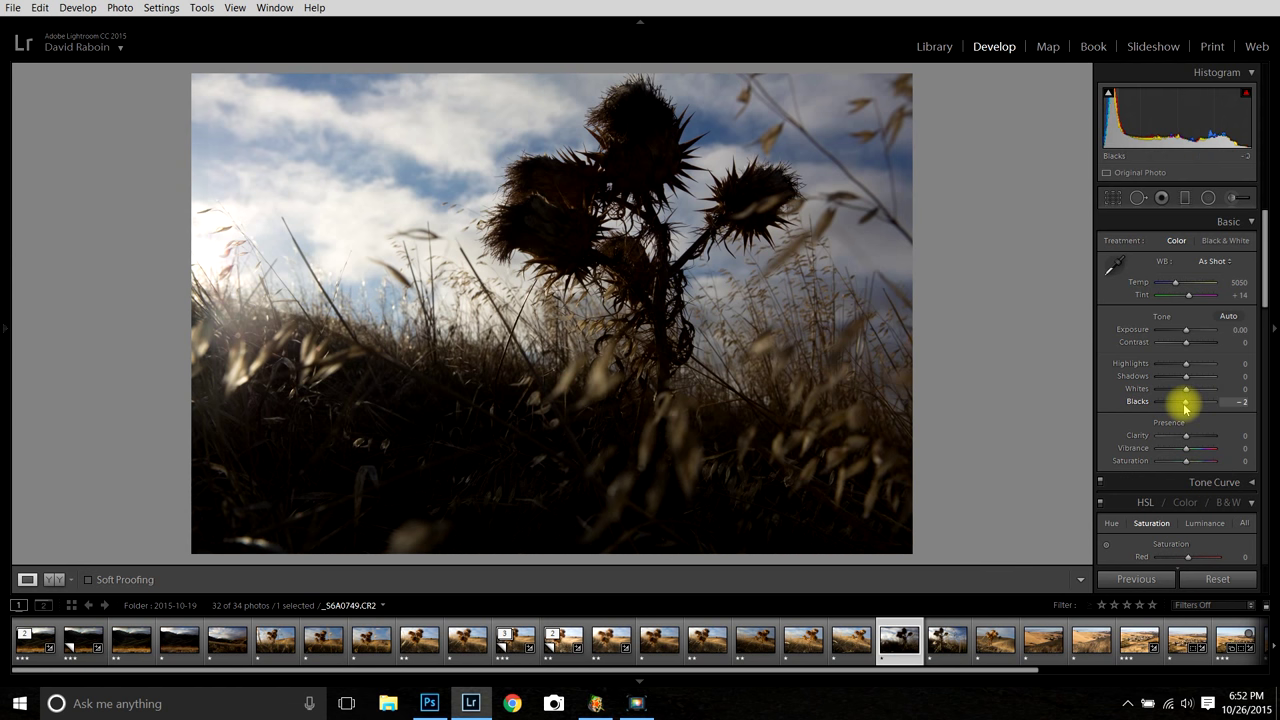
On _S6A0749.CR2, lower Blacks to −14 and Highlights to −88, and raise Exposure to +0.48
mouse_move(1185, 405)
left_mouse_down()
mouse_move(1175, 410)
mouse_move(1195, 402)
left_mouse_up()
left_click_drag(1186, 330, 1163, 377)
left_click_drag(1188, 402, 1179, 403)
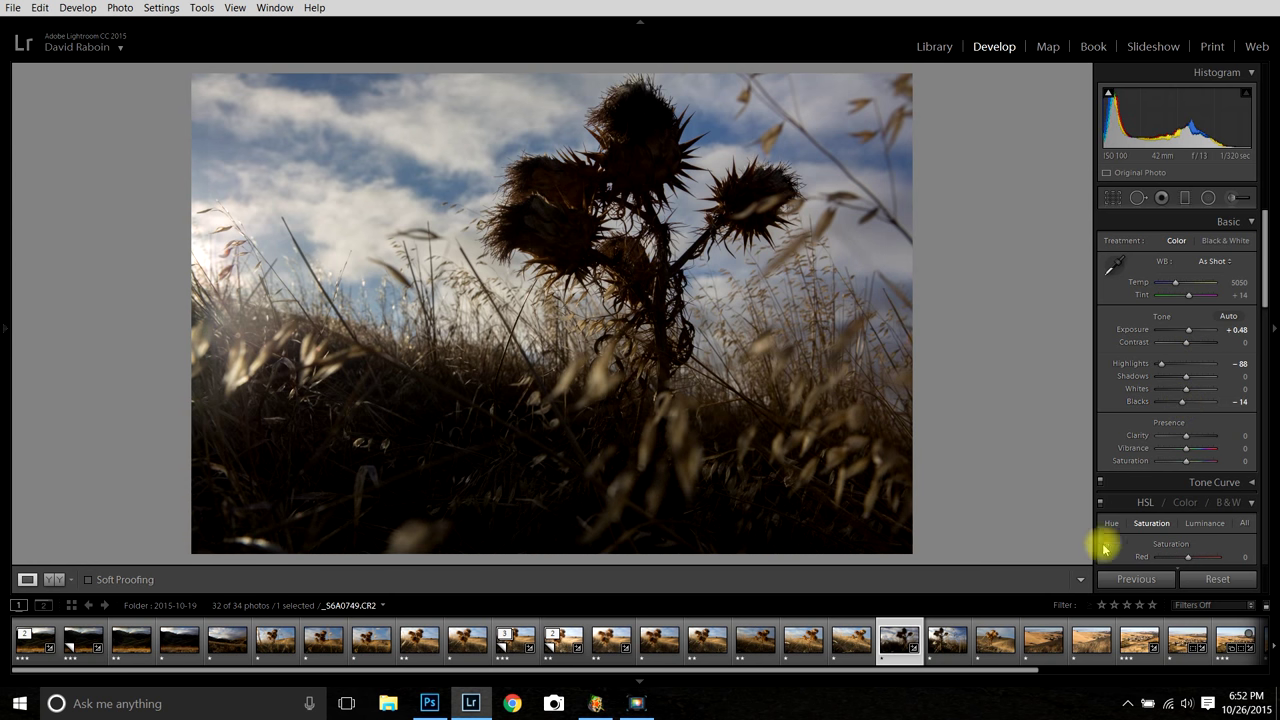
Load the golden hillside photo with houses and zoom to 1:1 on the estate twice to inspect it
left_click(993, 653)
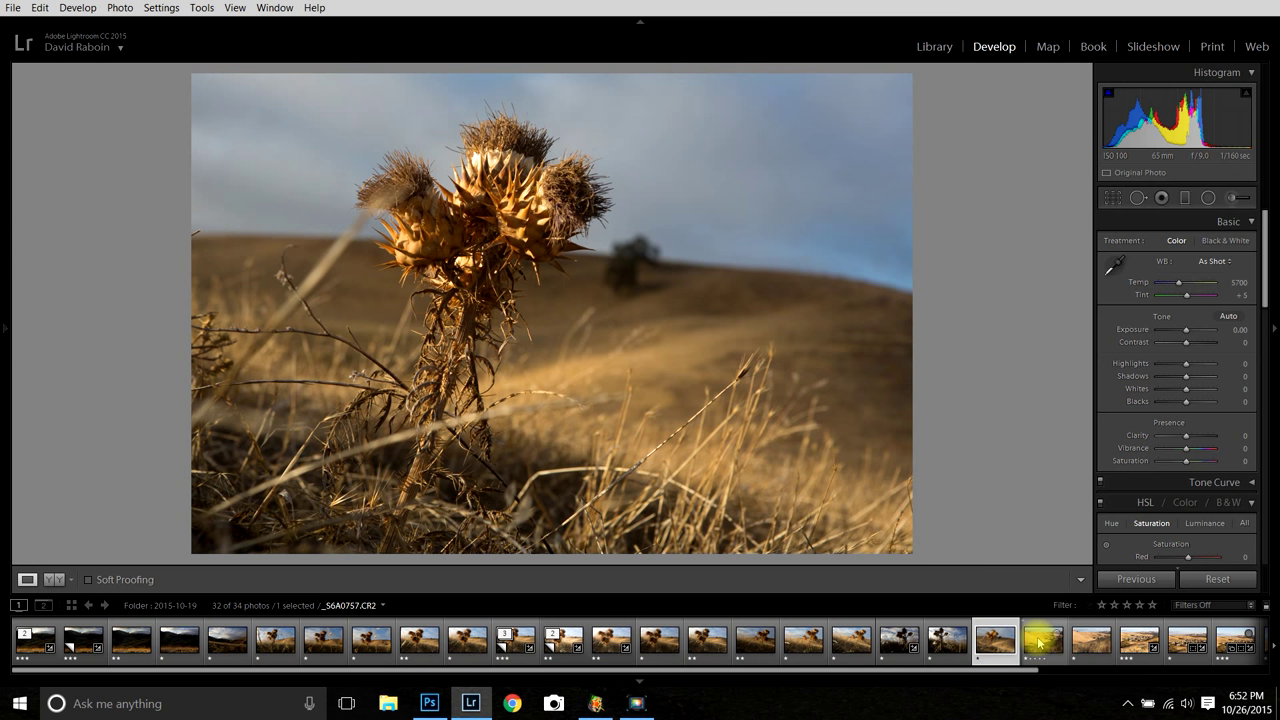
left_click(1040, 643)
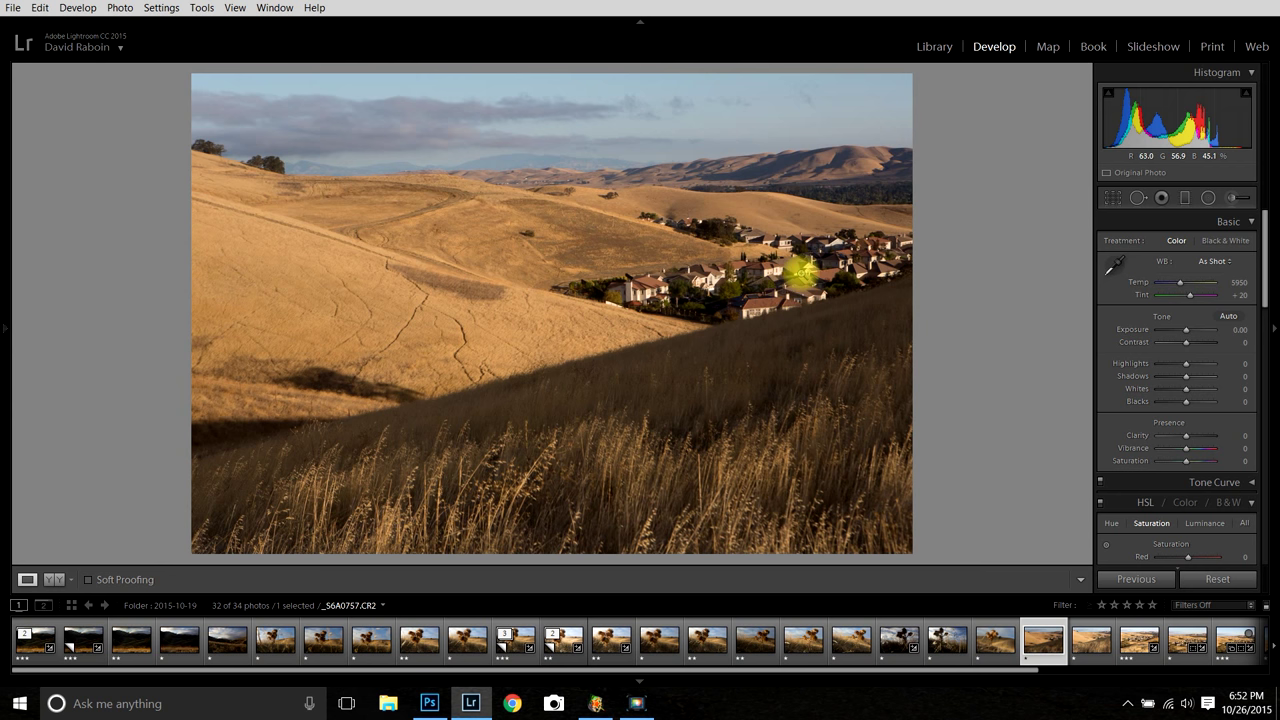
left_click(791, 273)
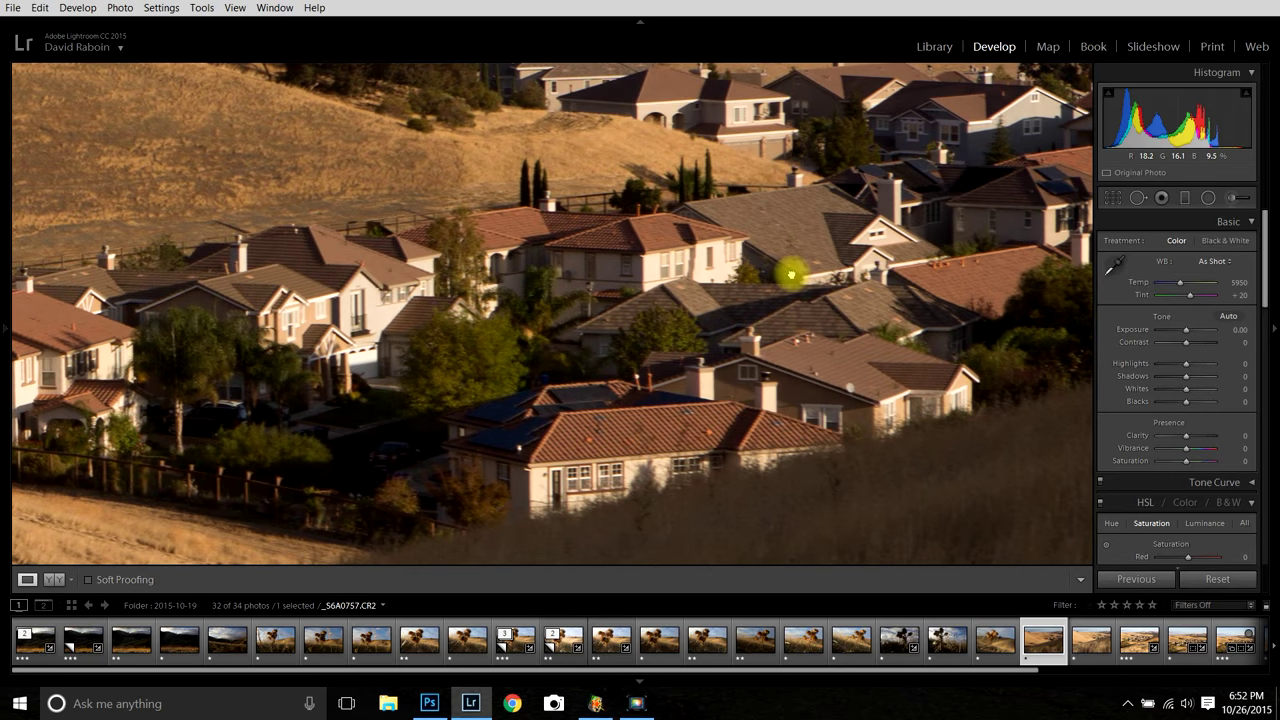
left_click(791, 273)
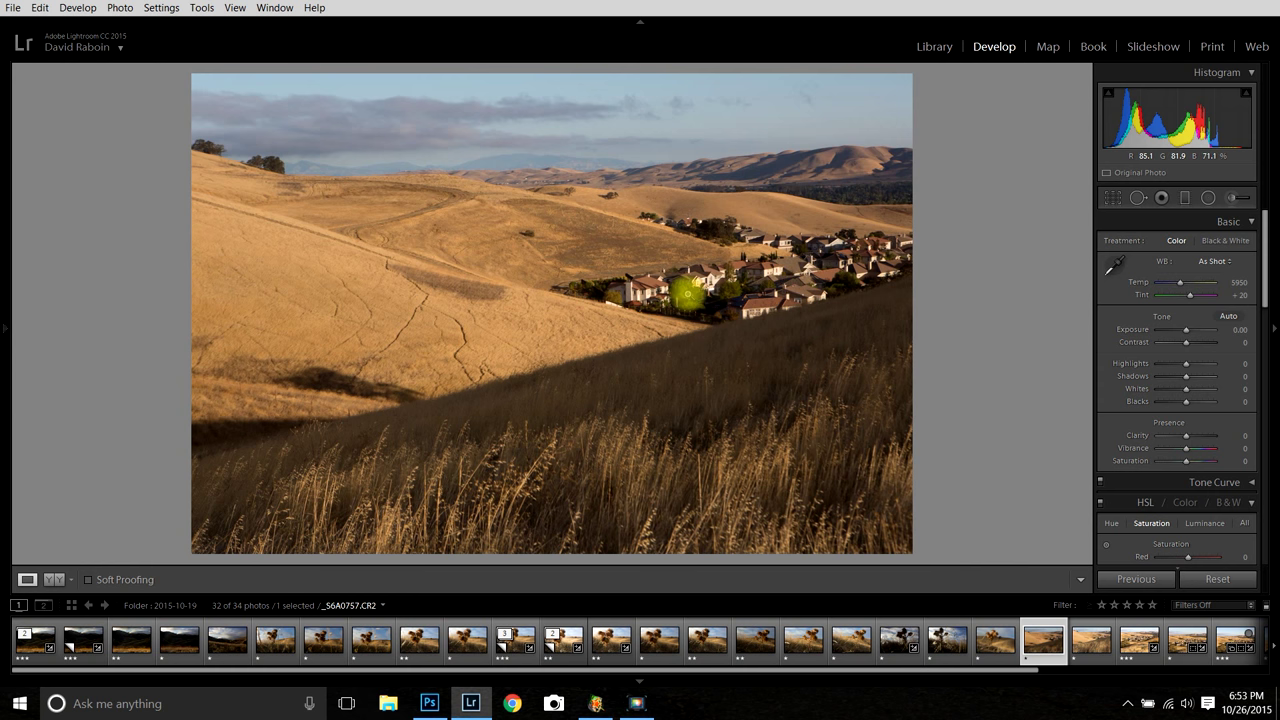
left_click(686, 293)
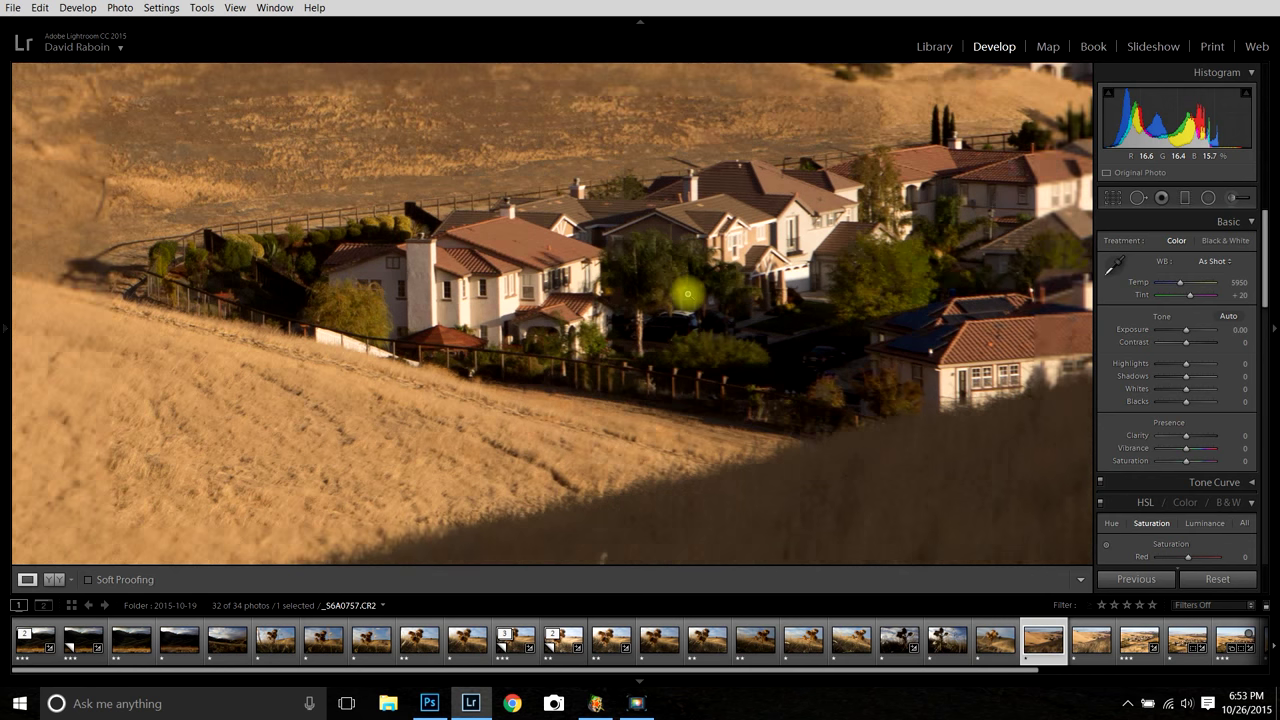
left_click(686, 293)
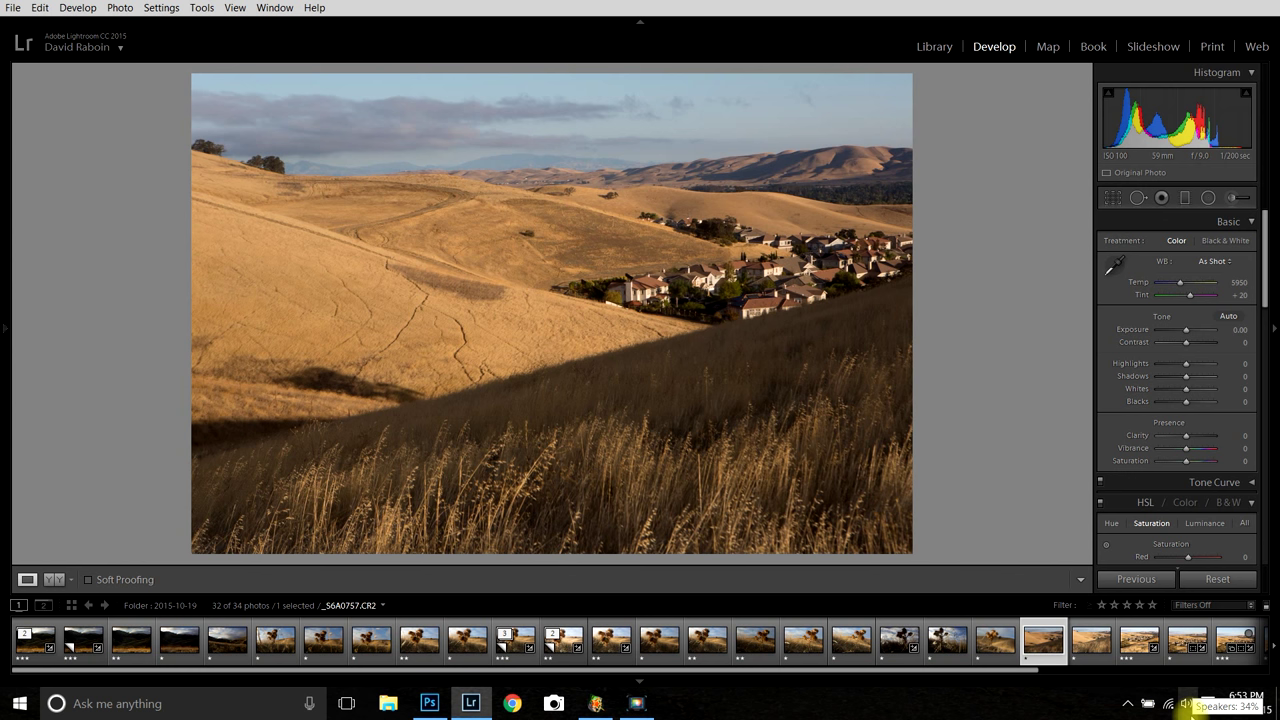
scroll(1138, 674, "down", 3)
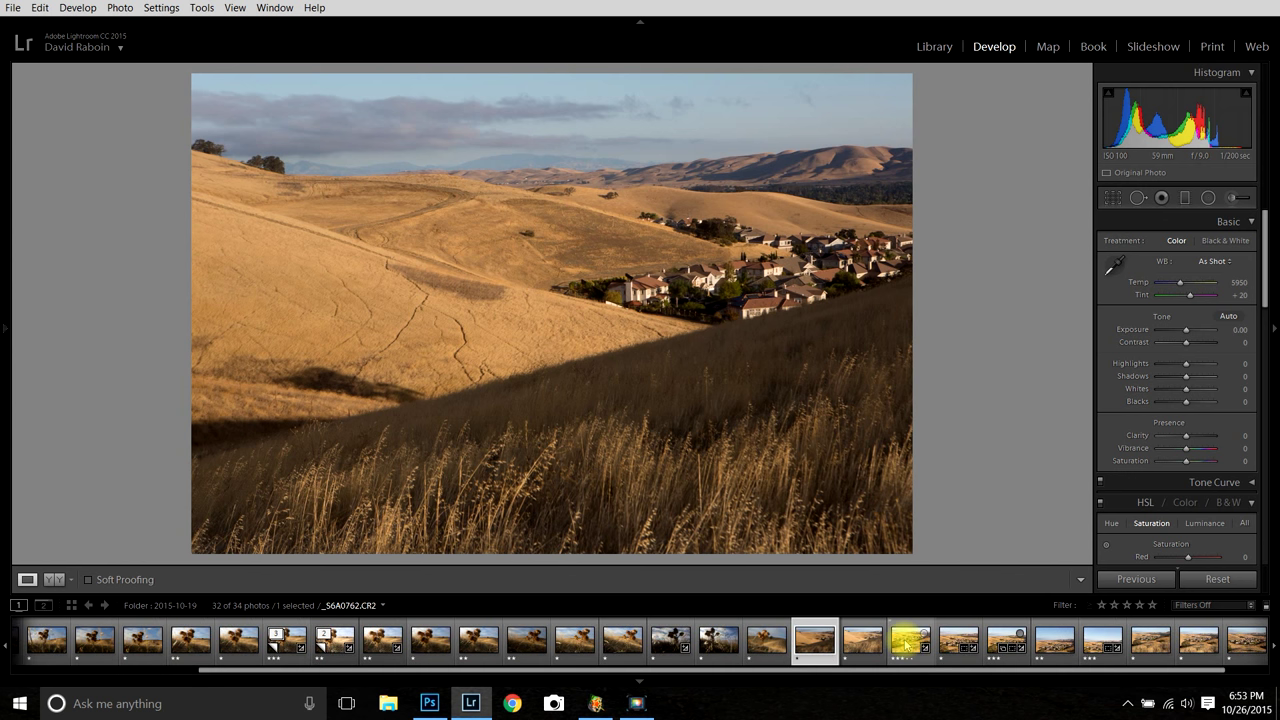
Step forward to hillside frame _S6A0765.CR2, edited at Temp 6500, Tint +21, Exposure +0.12
left_click(948, 645)
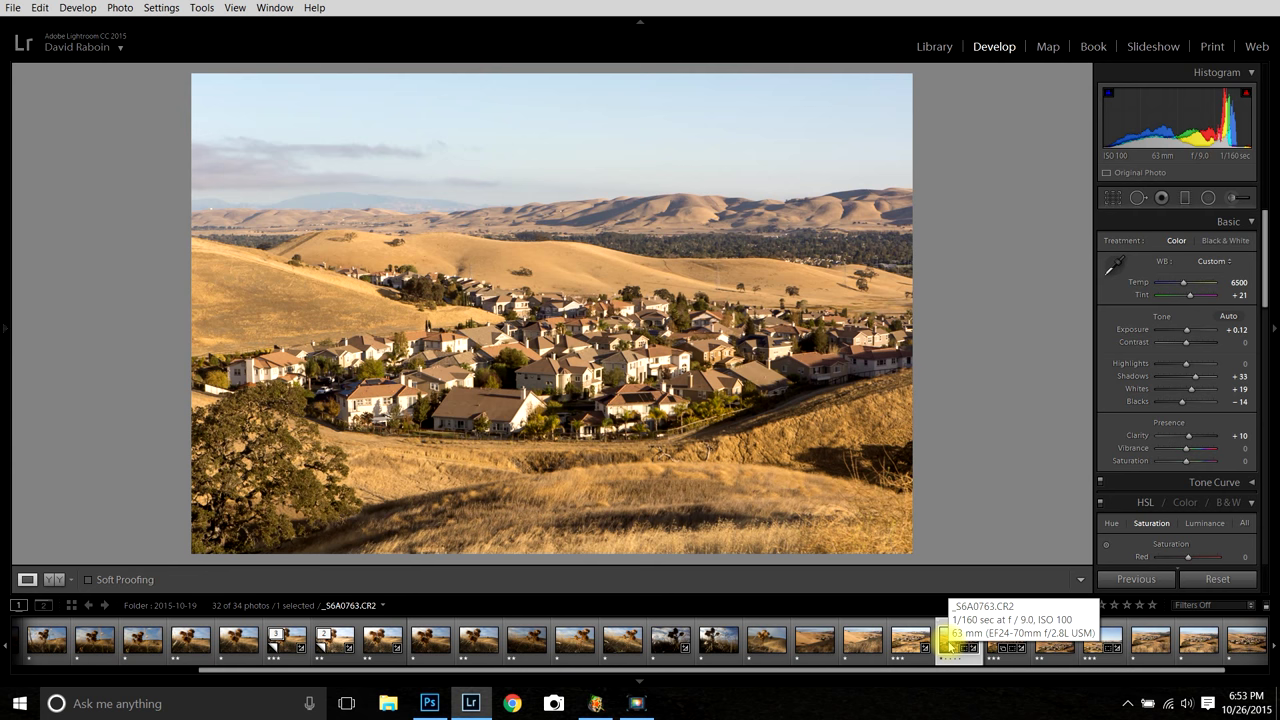
left_click(948, 645)
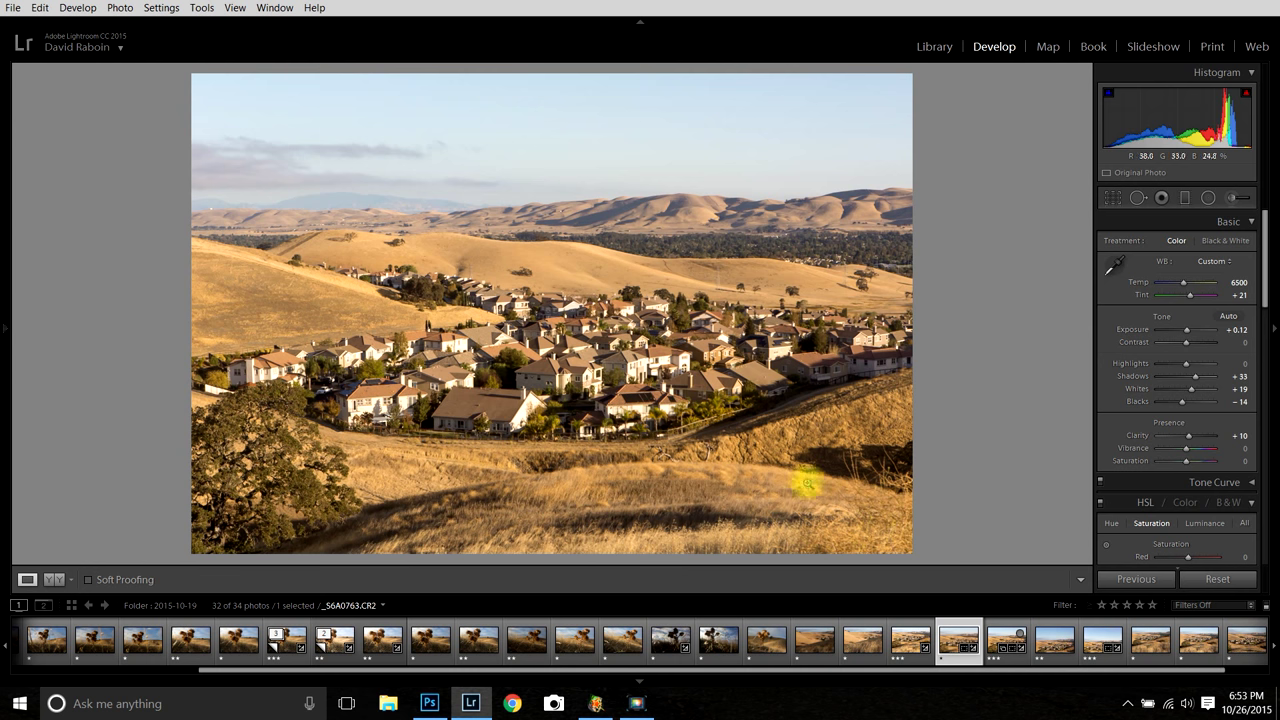
Advance to the open-sky hillside frame _S6A0766.CR2, which carries Clarity +10
left_click(1048, 650)
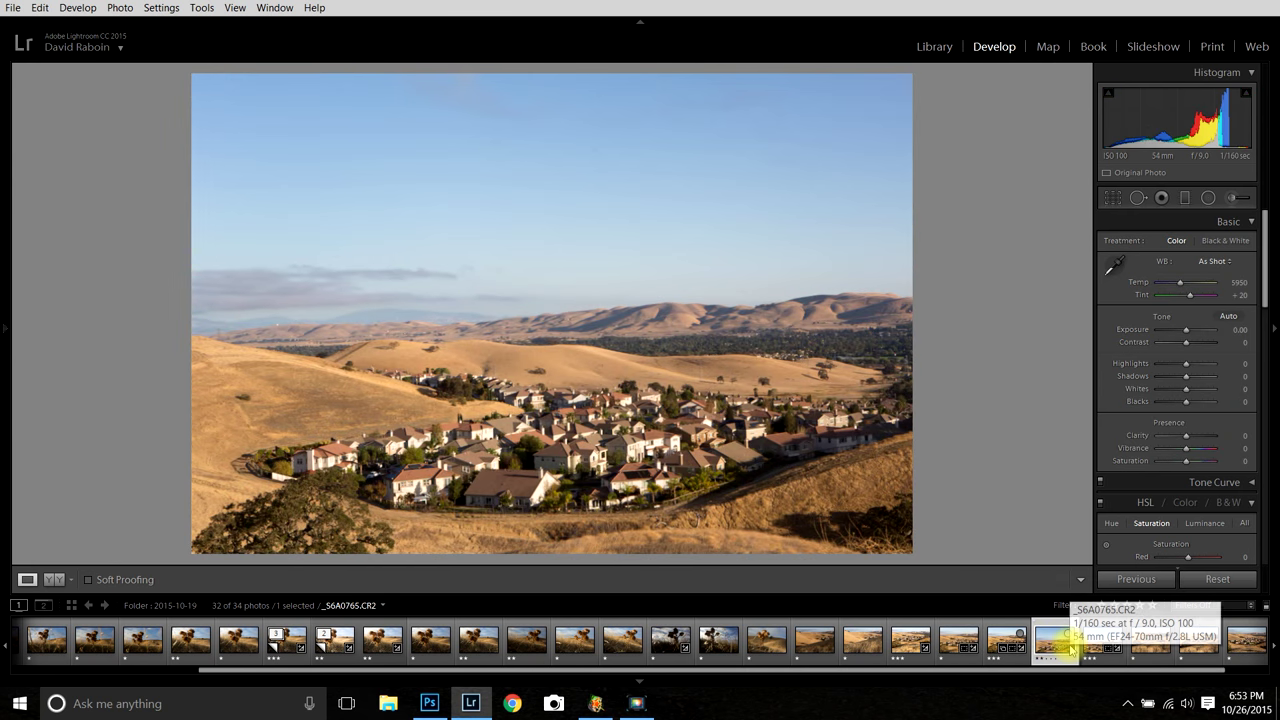
left_click(1100, 648)
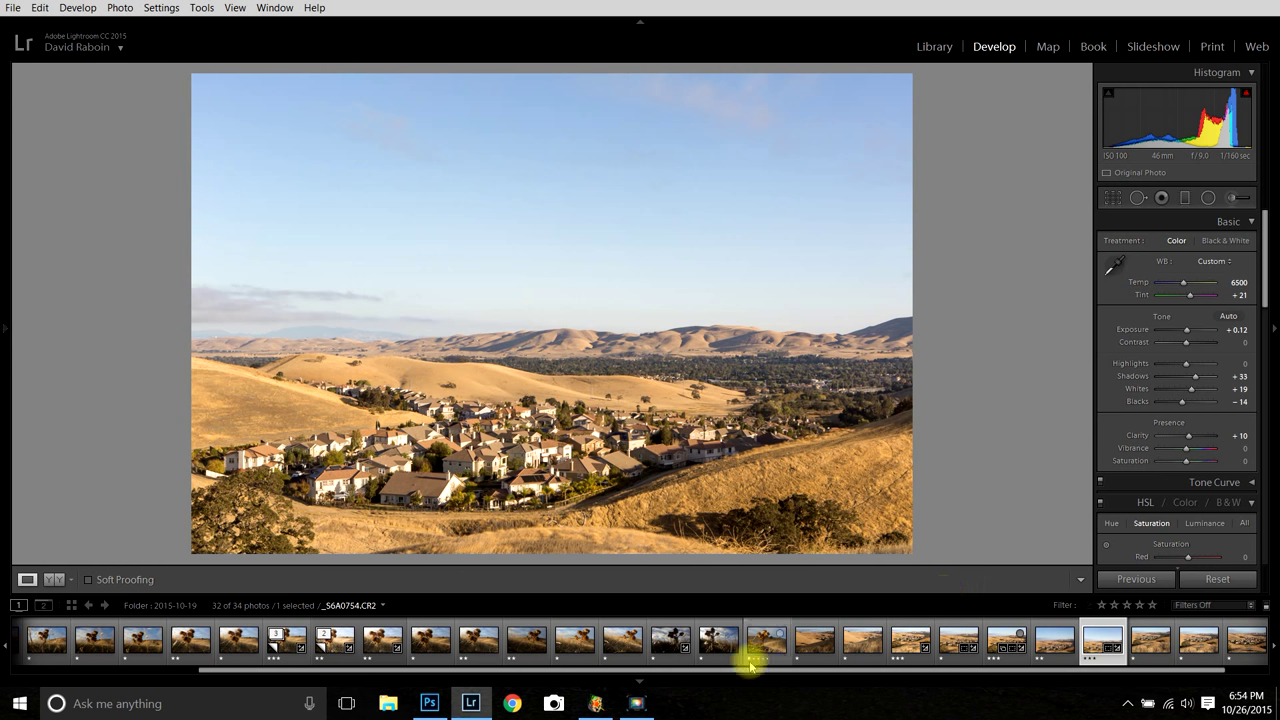
left_click(636, 703)
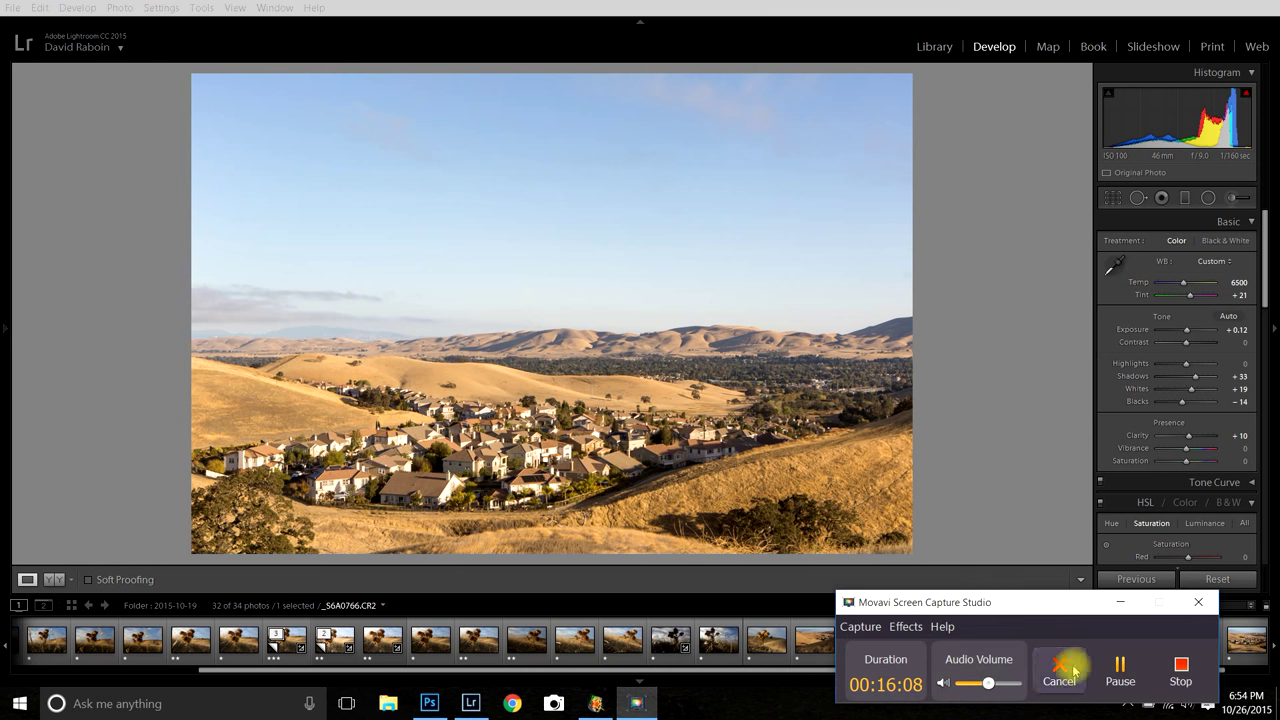